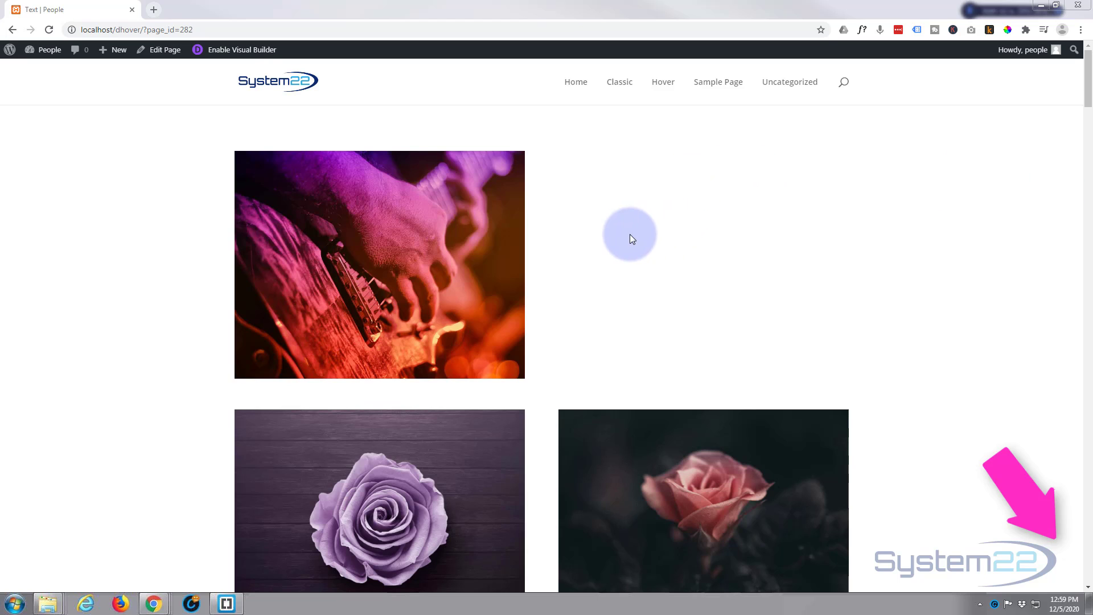
# Step: Reveal the audio player over the finished guitar image and play its track as a preview
pyautogui.moveTo(412, 254)
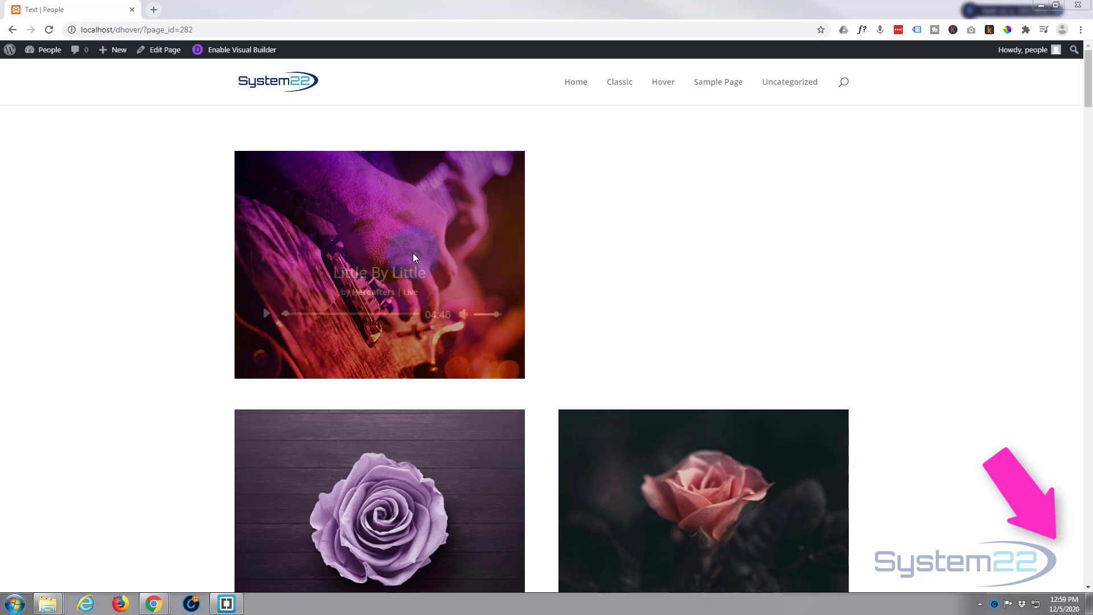
pyautogui.click(266, 316)
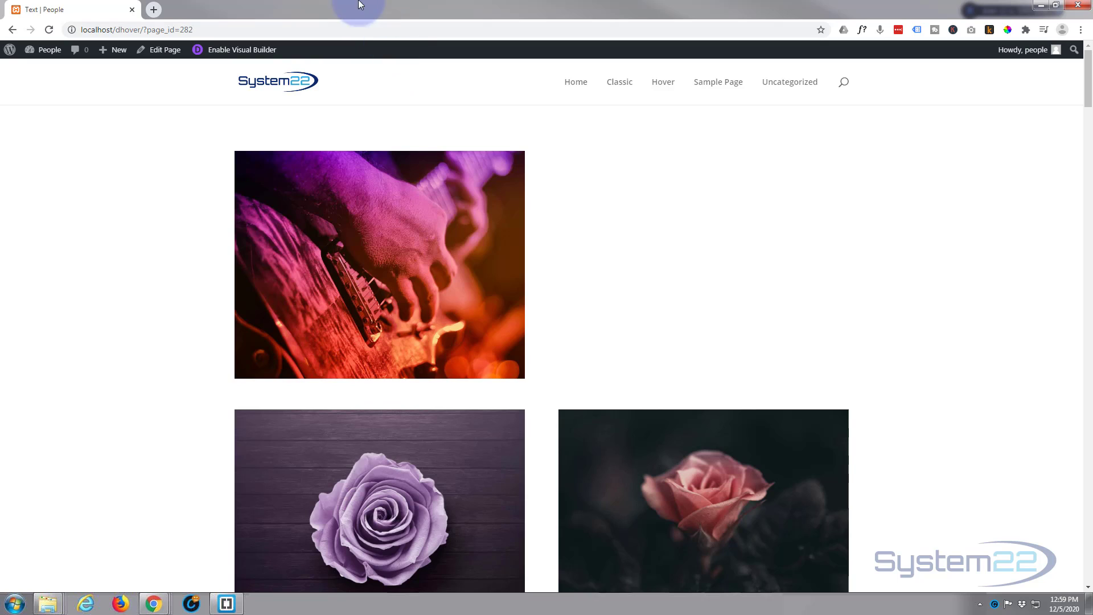
# Step: Enable the Visual Builder for the page and insert an Audio module in the empty column beside the guitar image
pyautogui.click(232, 52)
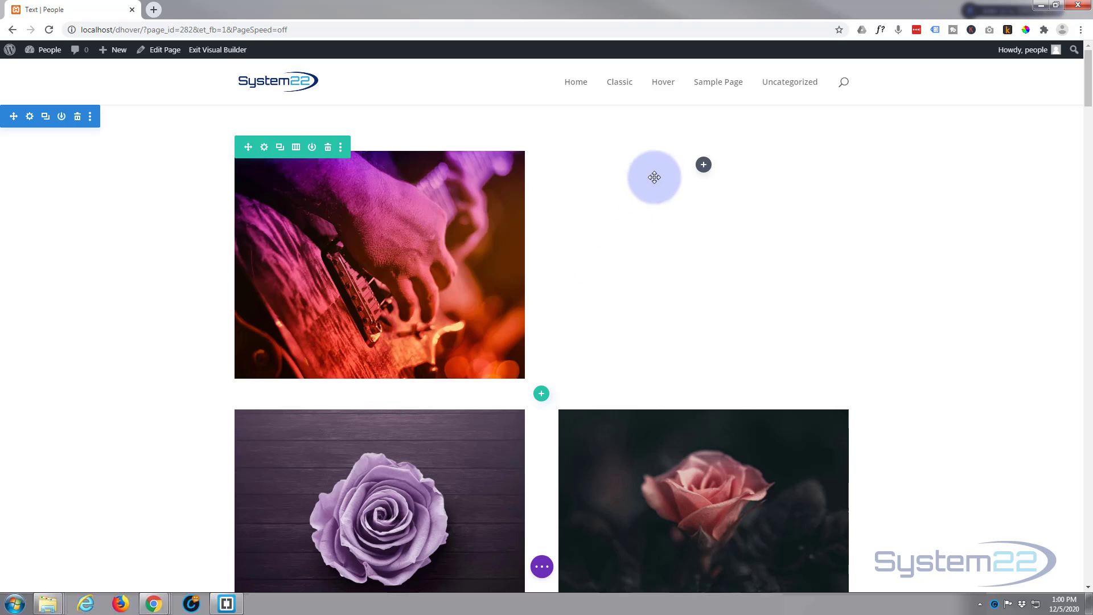
pyautogui.click(704, 165)
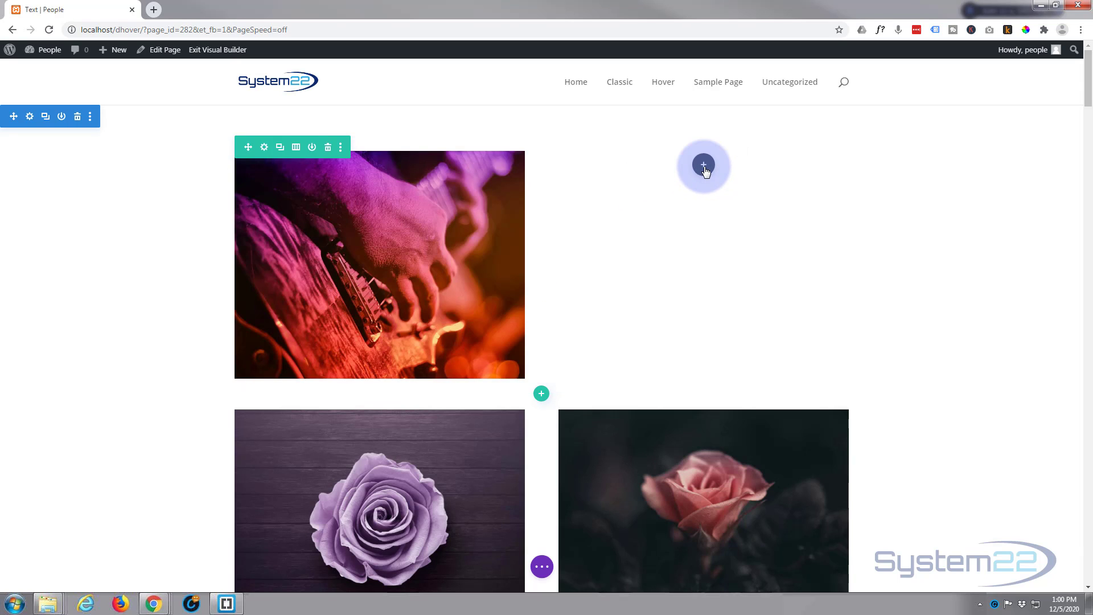
pyautogui.scroll(-1, 686, 307)
pyautogui.scroll(1, 685, 309)
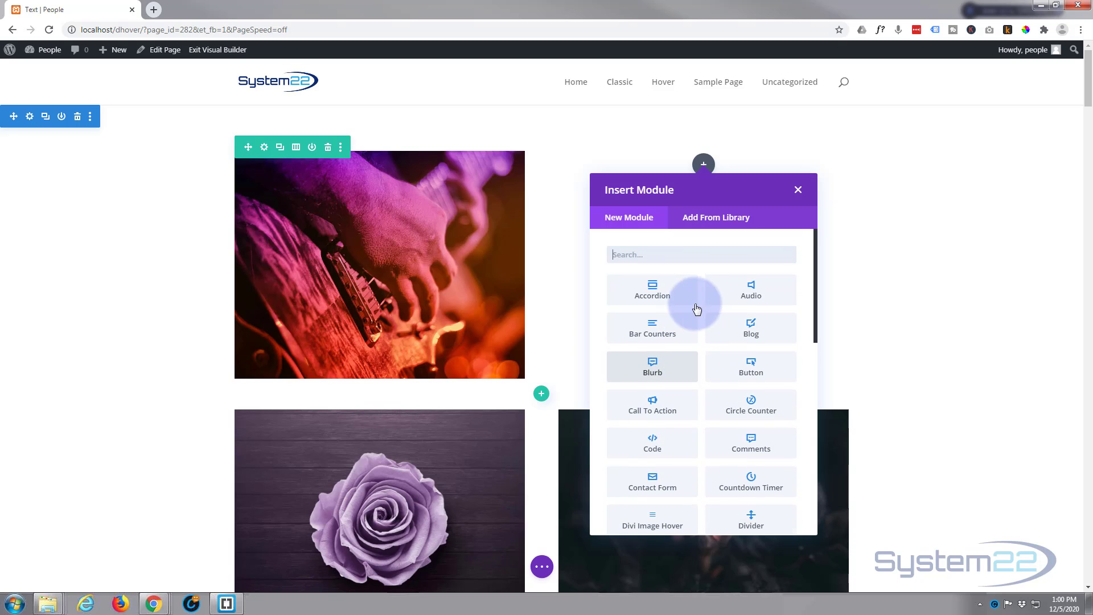
pyautogui.scroll(-10, 676, 329)
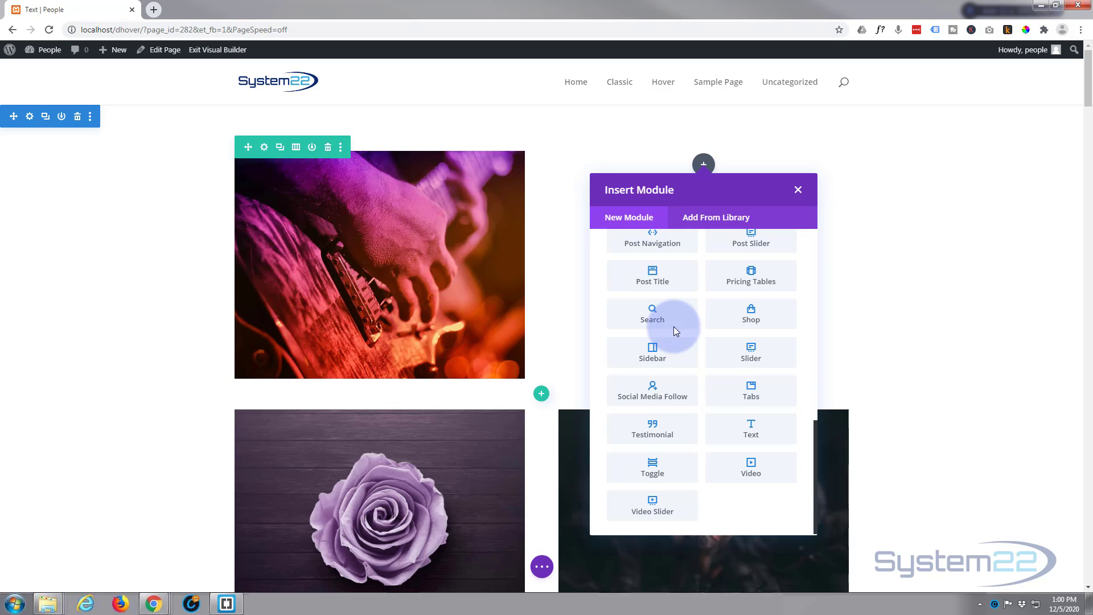
pyautogui.scroll(5, 676, 329)
pyautogui.scroll(3, 676, 331)
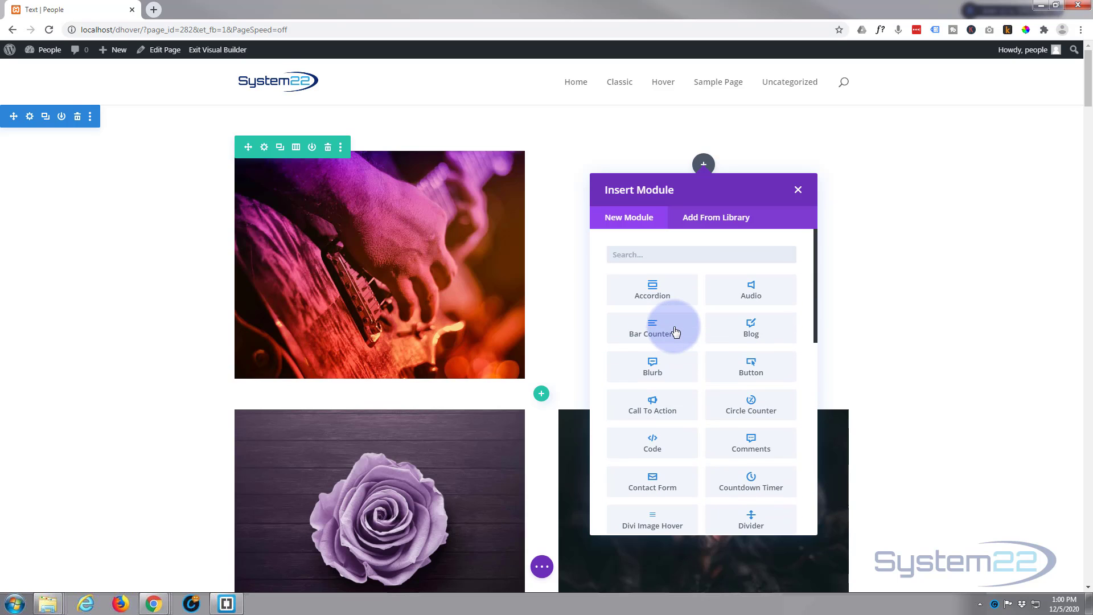
pyautogui.scroll(-3, 675, 330)
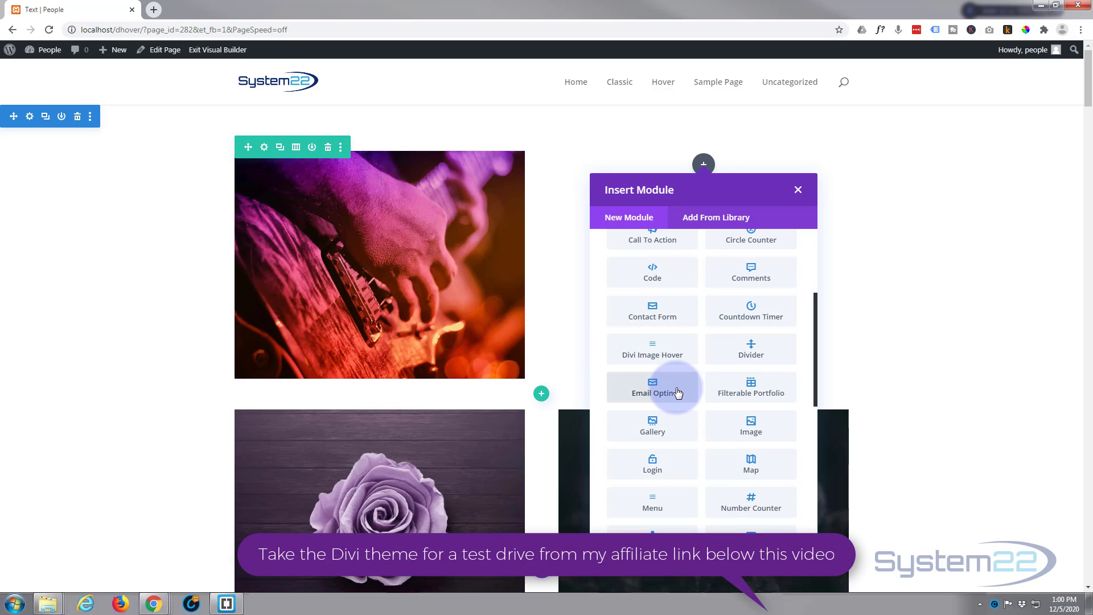
pyautogui.scroll(3, 678, 393)
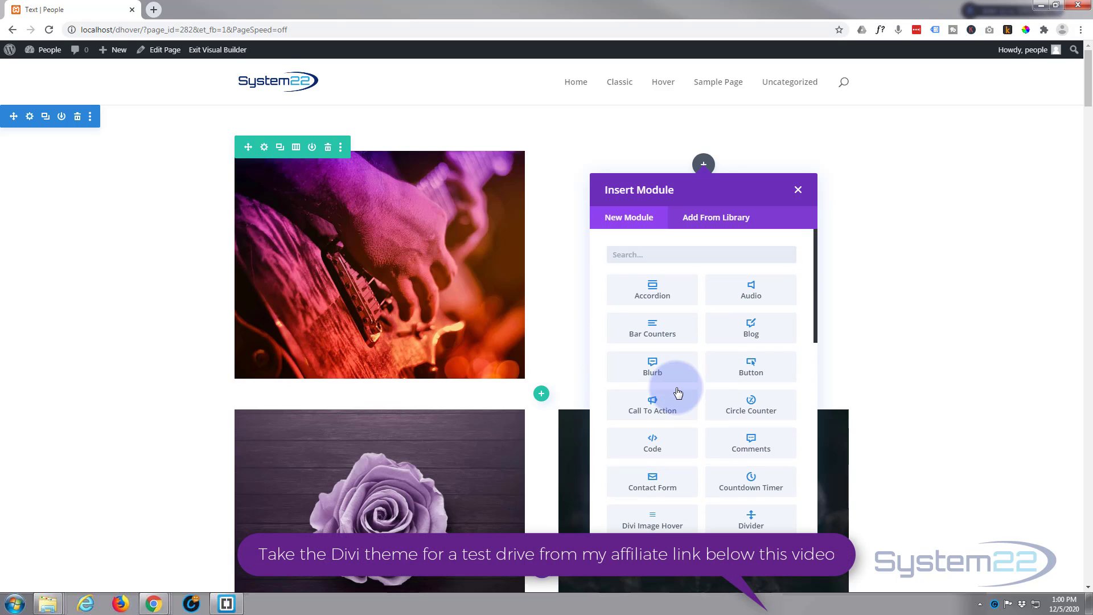
pyautogui.click(752, 290)
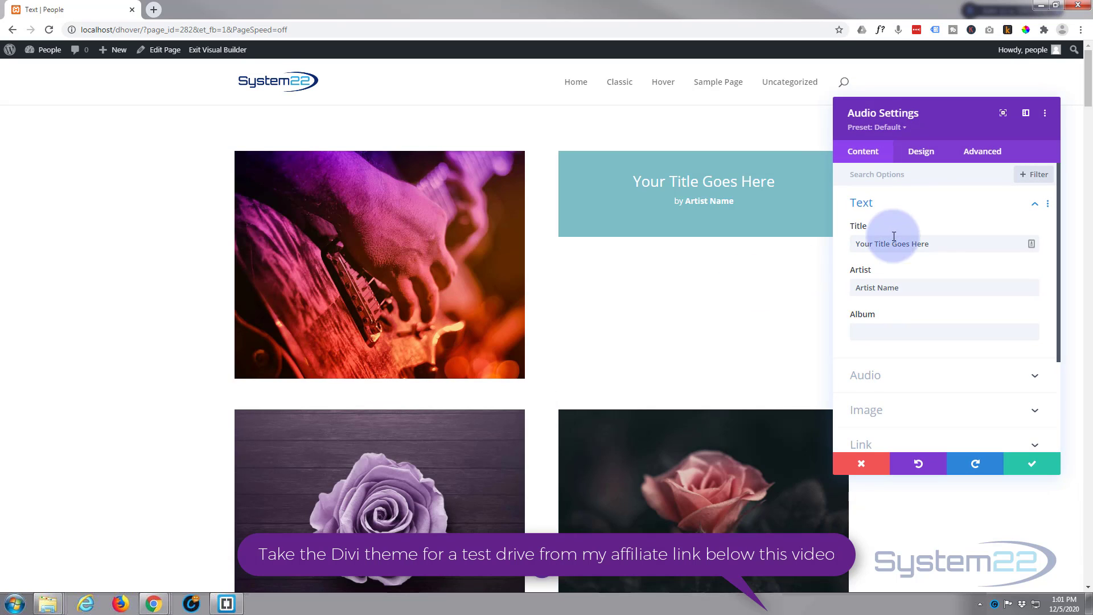
# Step: Set the audio module's title to "Little By Little", the artist to "Hereafters" and the album to "Live"
pyautogui.moveTo(947, 244); pyautogui.dragTo(852, 242)
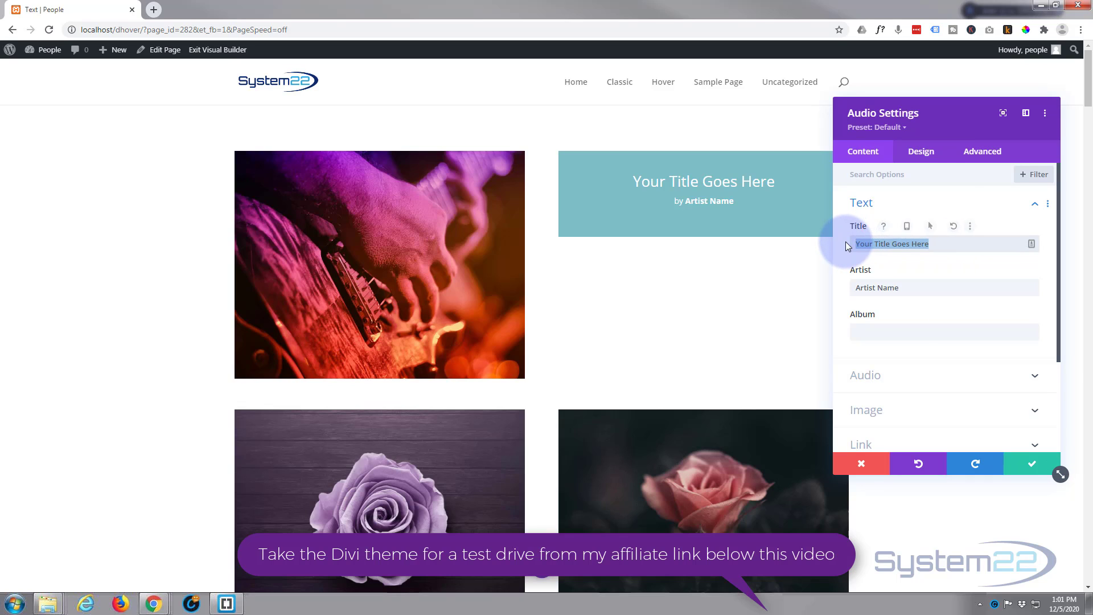
pyautogui.write('Lit')
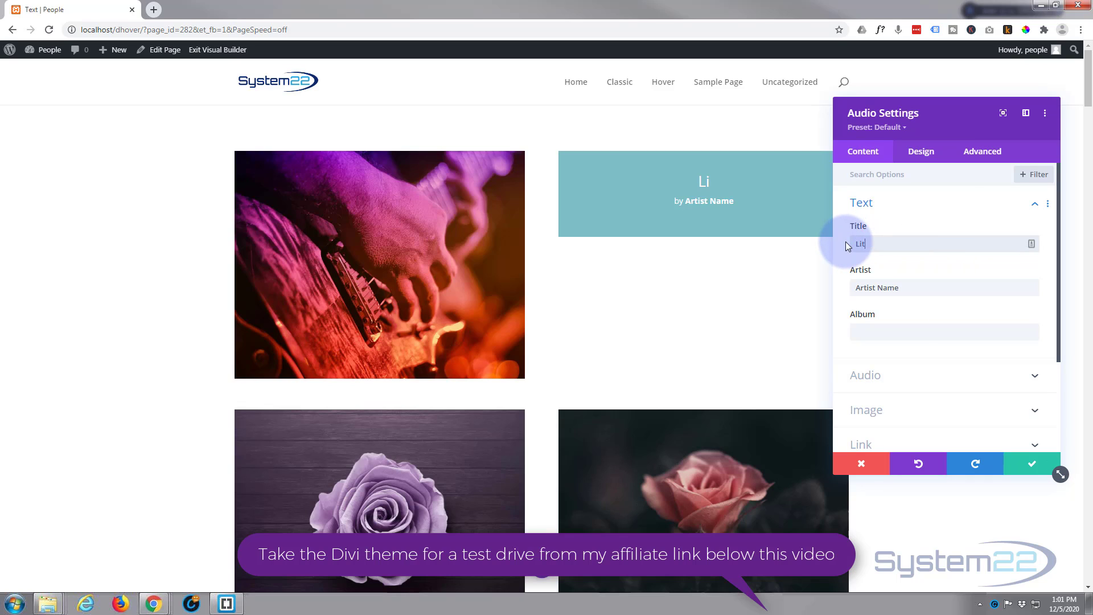
pyautogui.write('tle By Little')
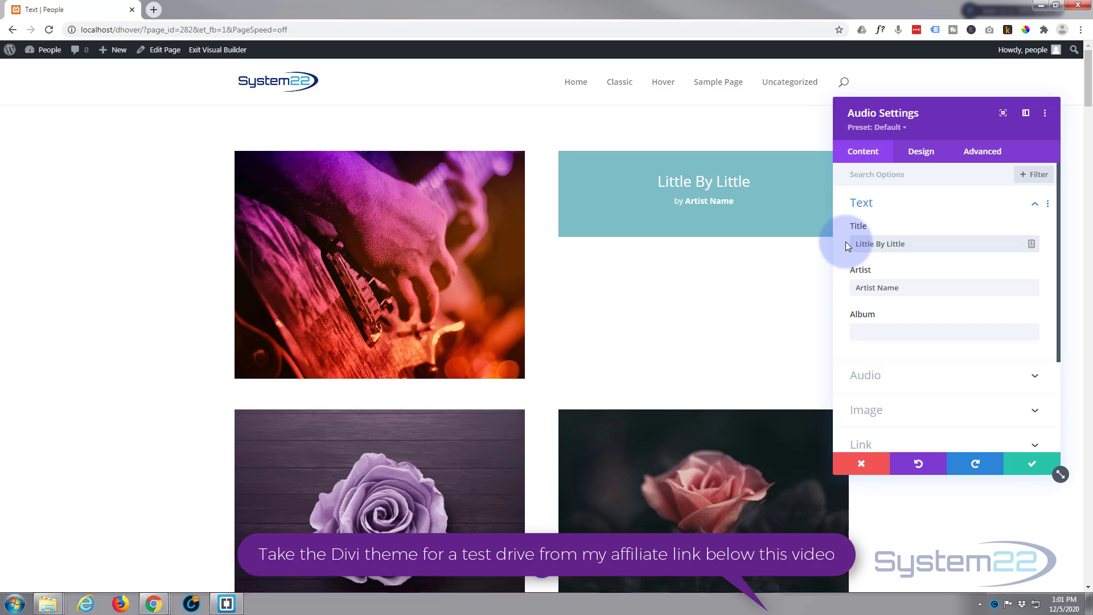
pyautogui.press('Tab')
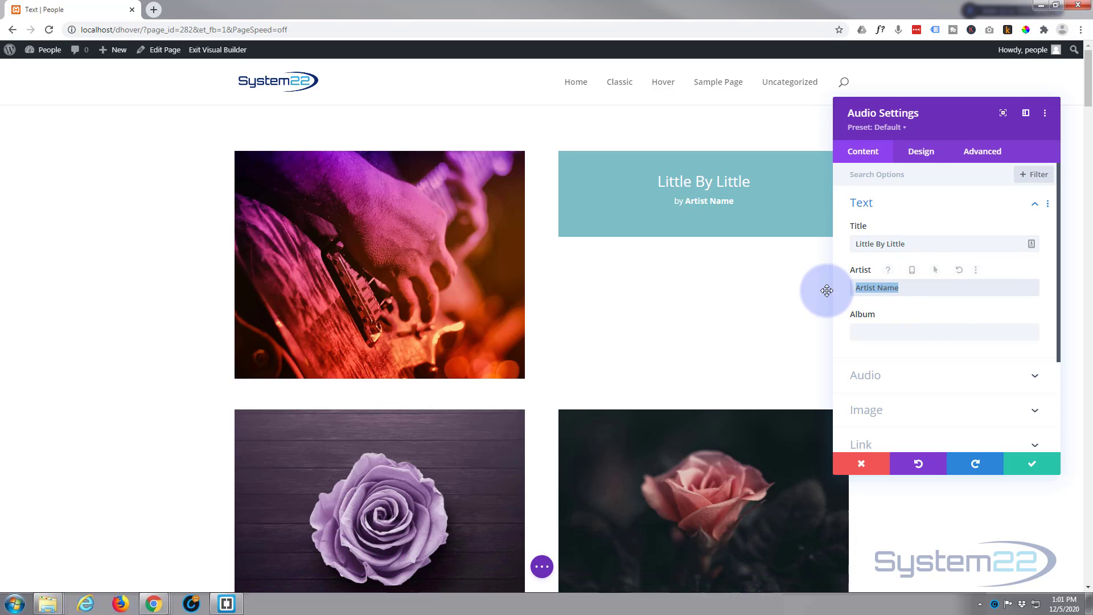
pyautogui.write('Hereafters')
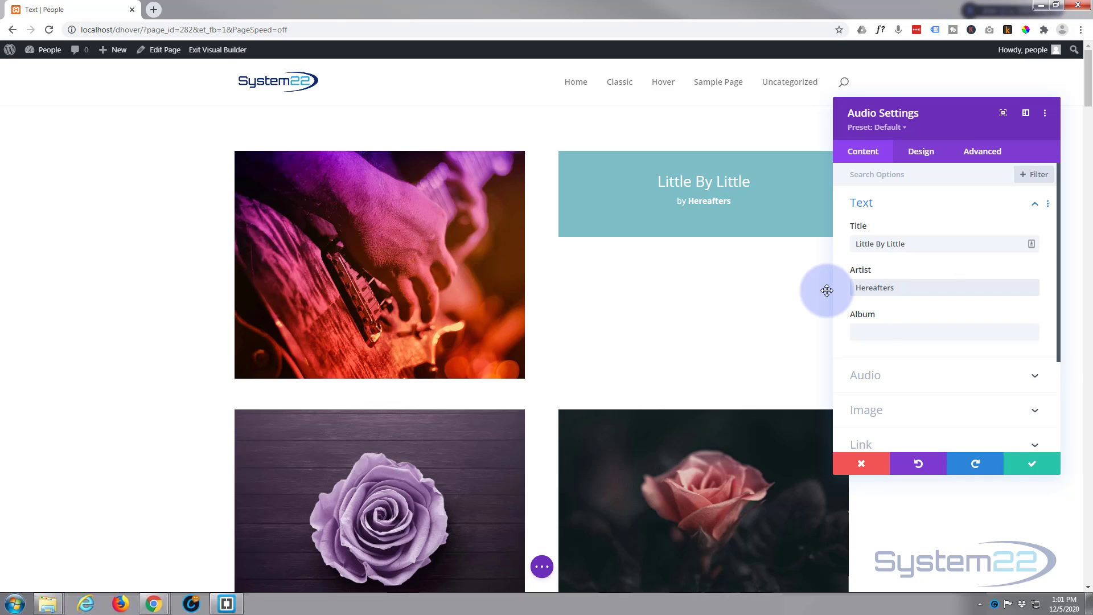
pyautogui.click(868, 330)
pyautogui.write('Live')
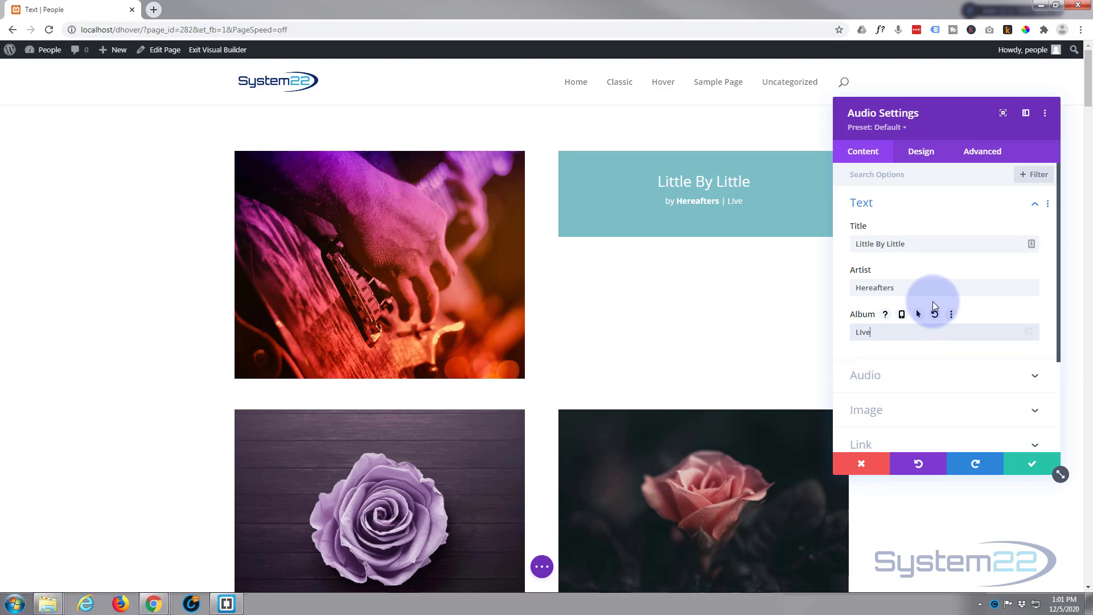
# Step: Assign Little-2.wav from the media library as the module's audio file
pyautogui.scroll(-2, 933, 302)
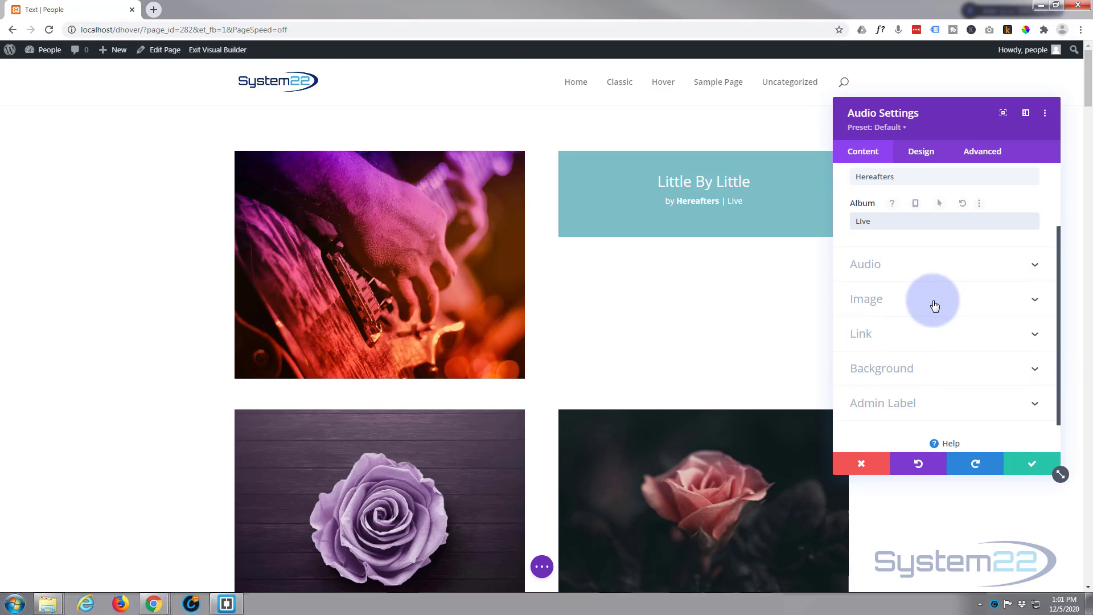
pyautogui.click(913, 265)
pyautogui.click(1030, 239)
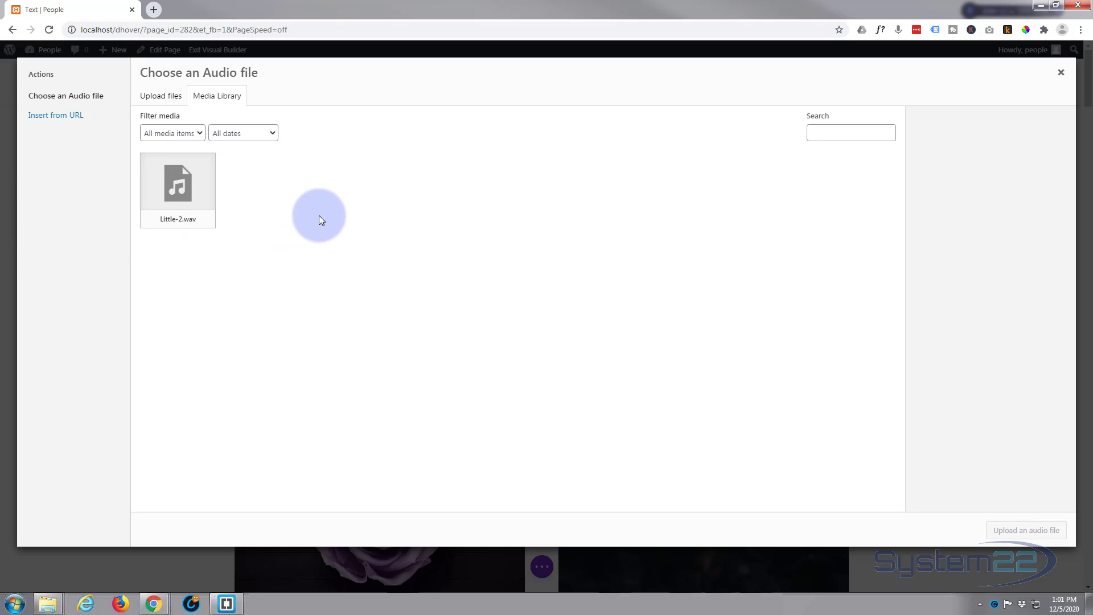
pyautogui.click(193, 199)
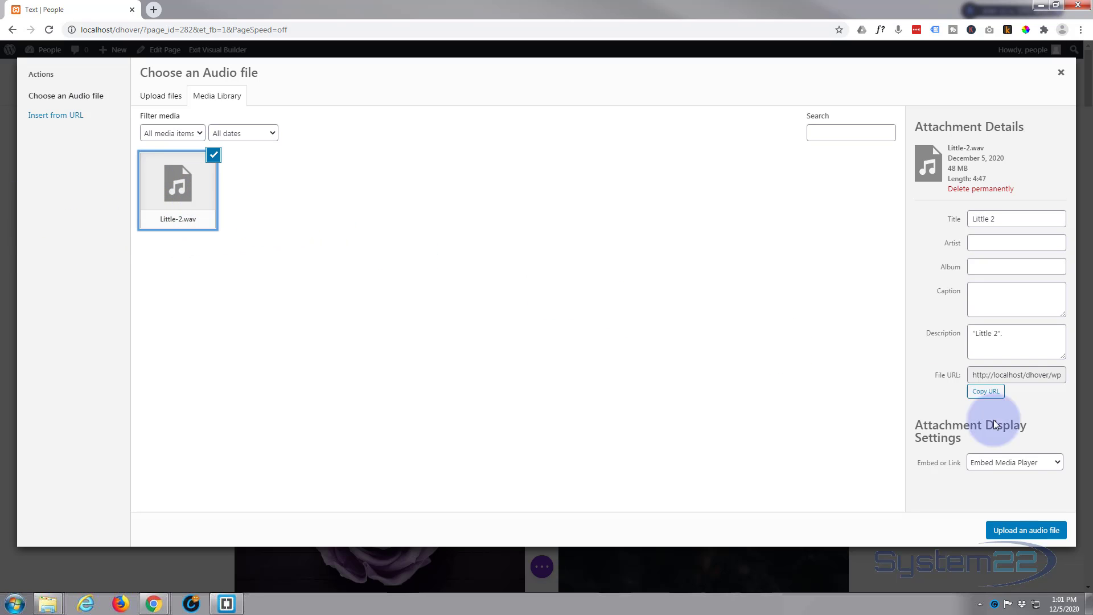
pyautogui.click(1026, 532)
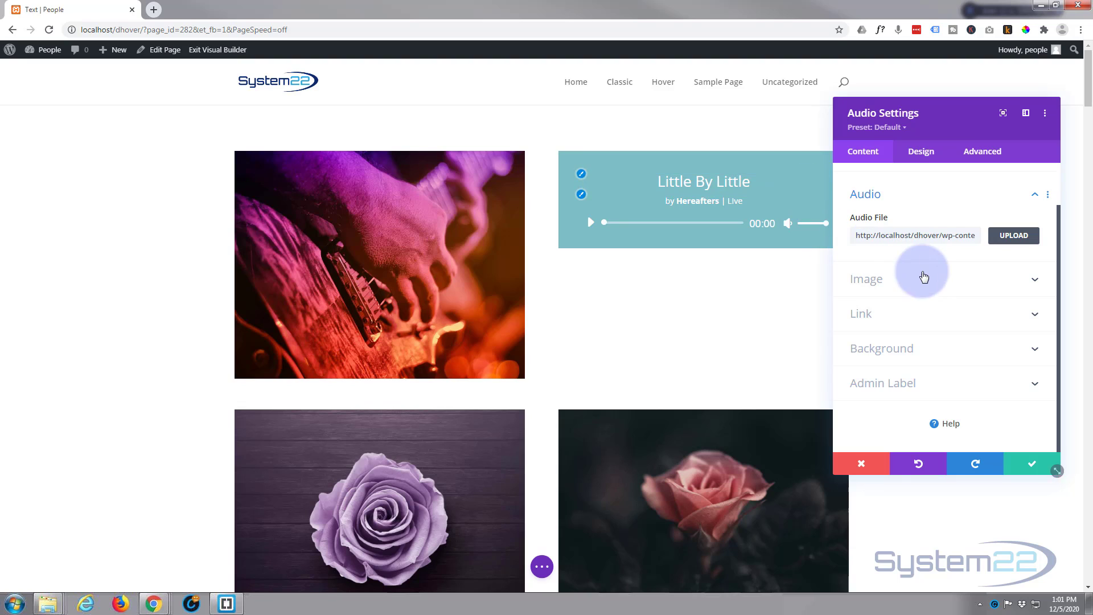
# Step: Examine the audio module's link settings and the available link target options
pyautogui.click(910, 314)
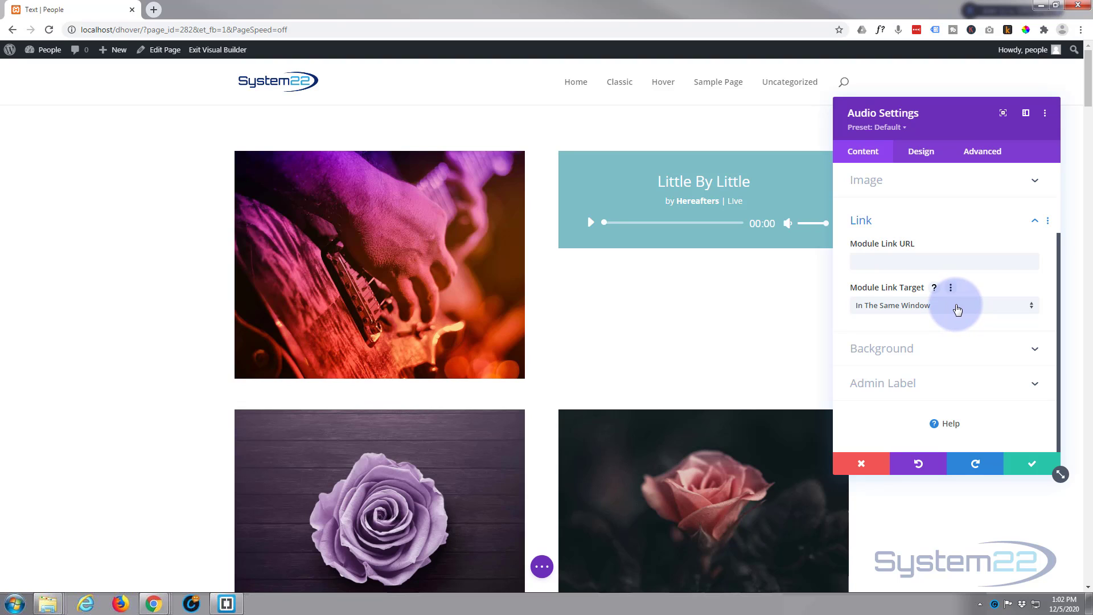
pyautogui.click(957, 308)
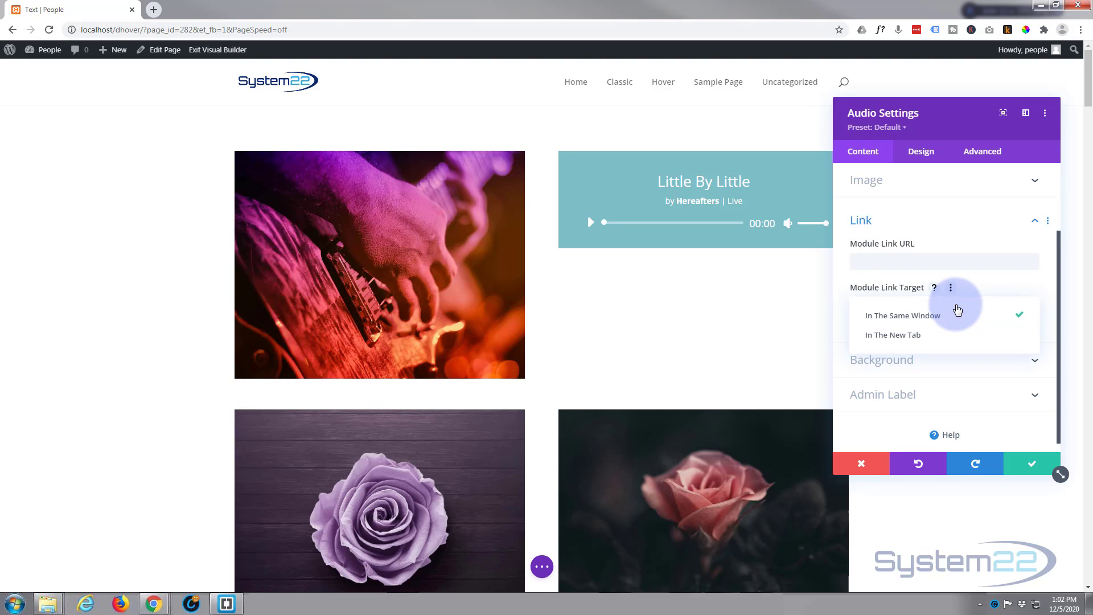
pyautogui.click(842, 288)
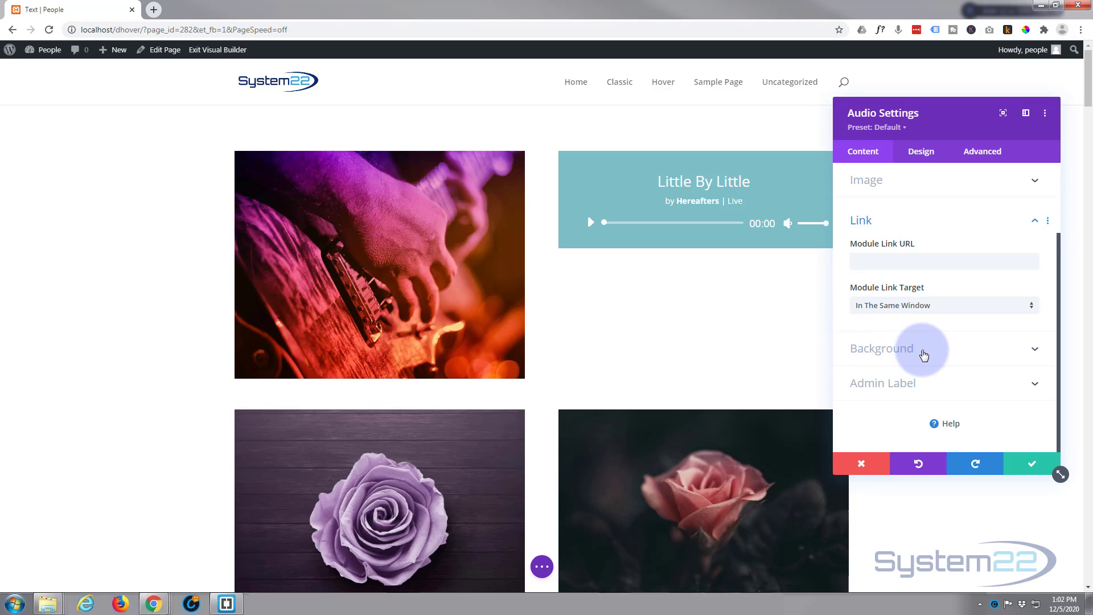
# Step: Set the module's background colour to purple #8300e9 and add the black-and-white photo of the laughing woman as its background image
pyautogui.click(923, 355)
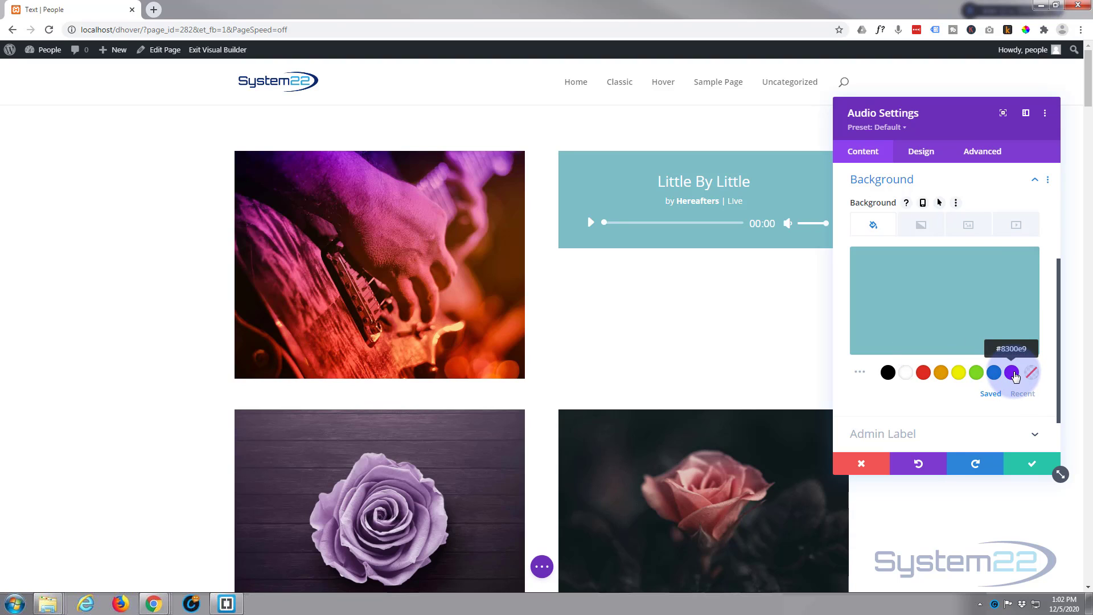
pyautogui.click(1012, 373)
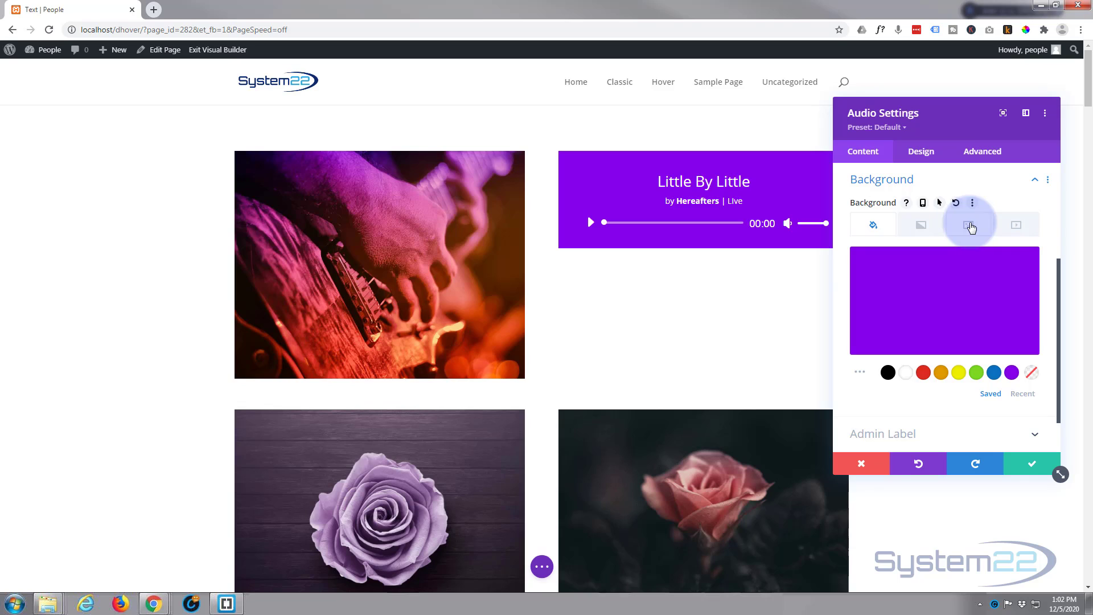
pyautogui.click(970, 227)
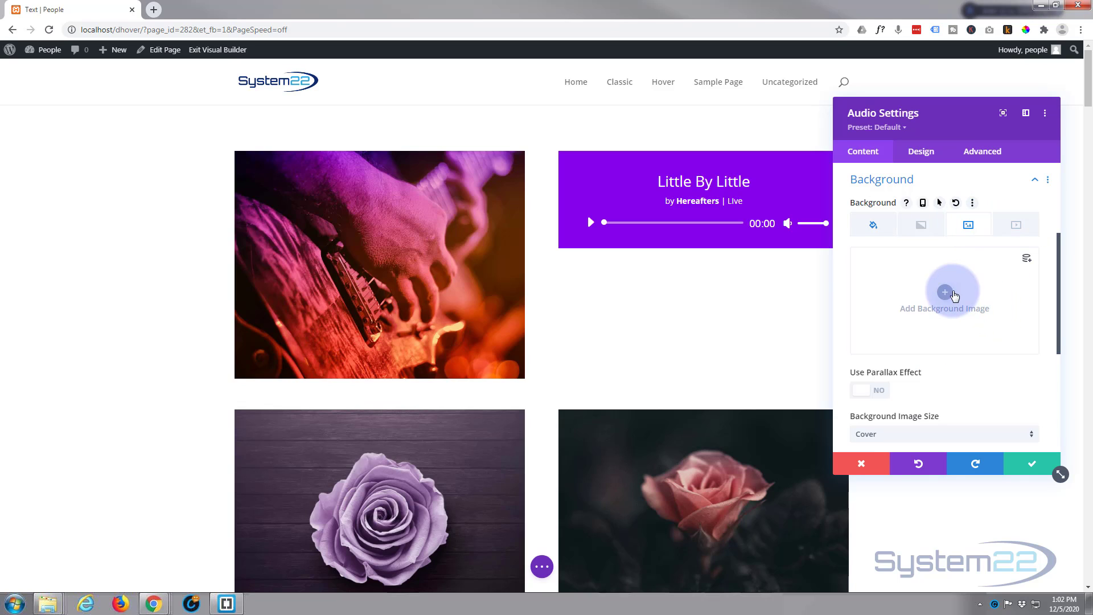
pyautogui.click(945, 293)
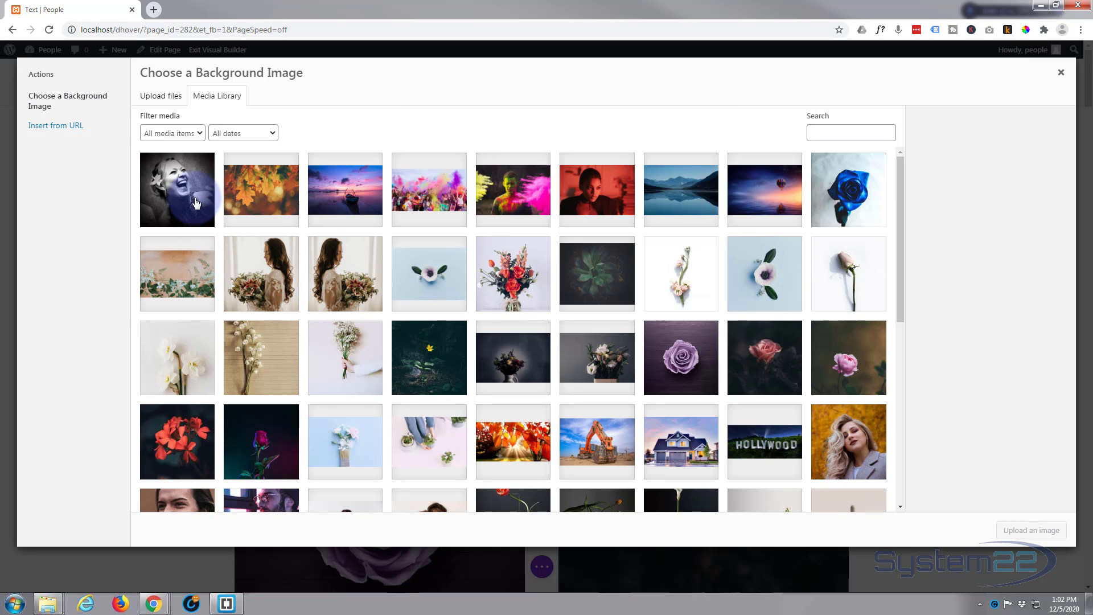
pyautogui.click(179, 186)
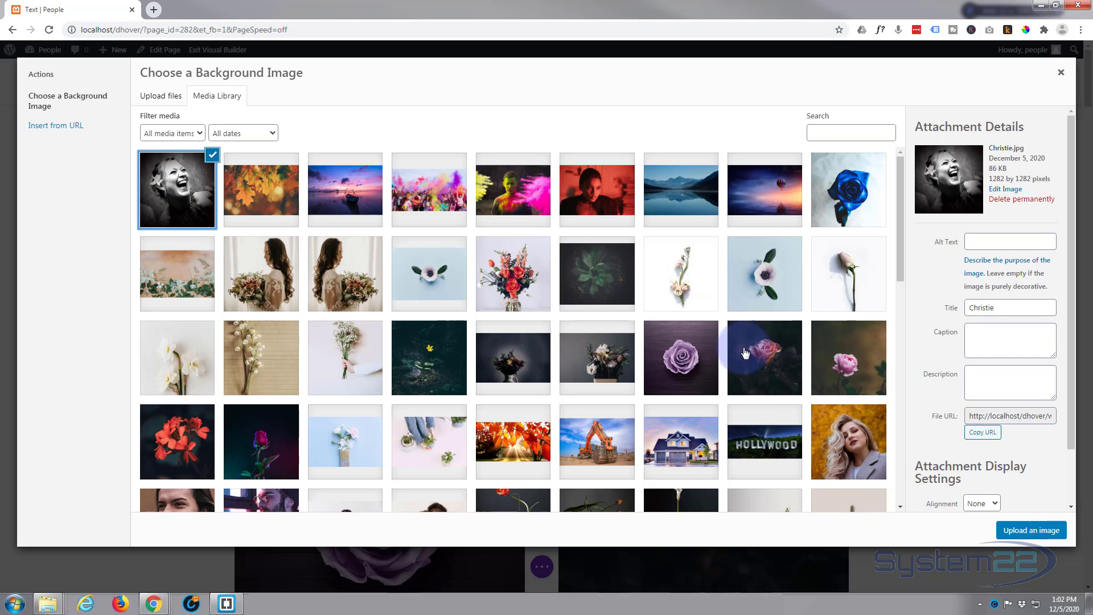
pyautogui.click(1026, 531)
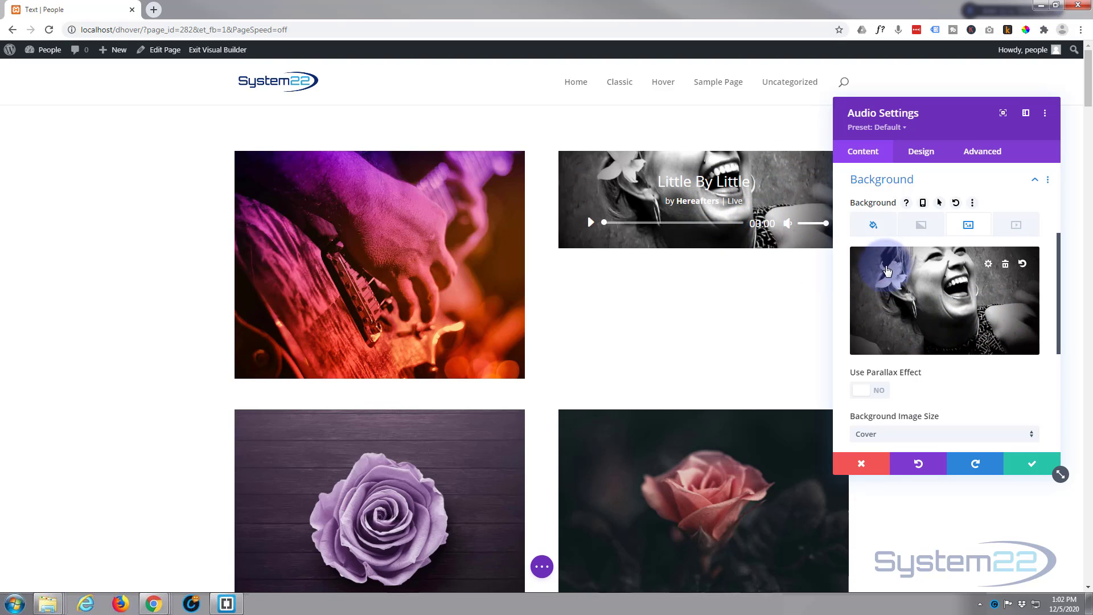
# Step: Try the Saturation blend on the module's background image, and set the background image blend to Exclusion instead
pyautogui.click(873, 226)
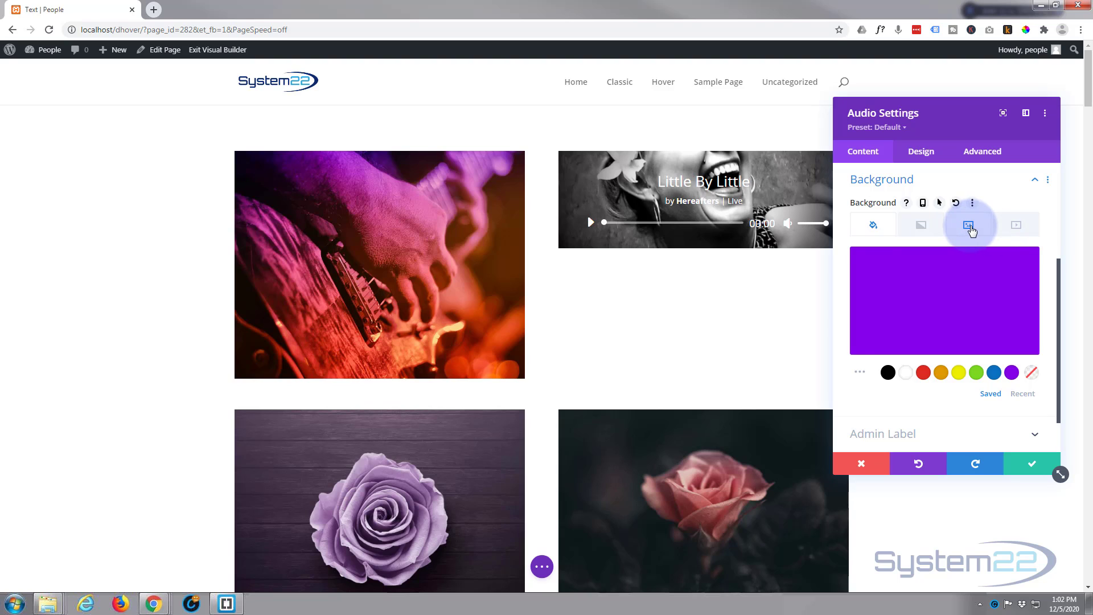
pyautogui.click(969, 227)
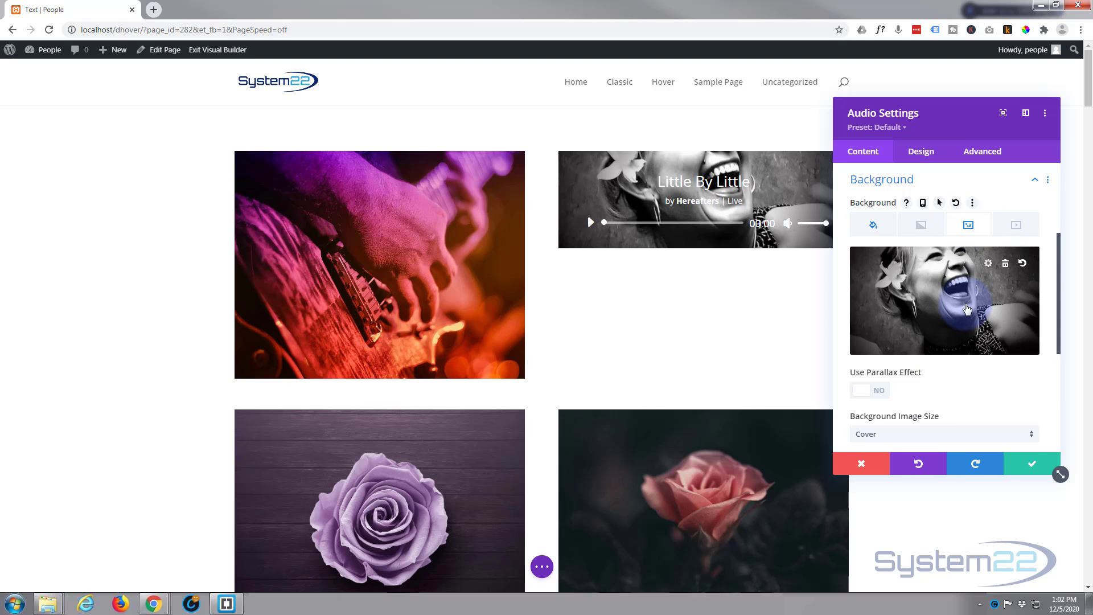
pyautogui.scroll(-4, 966, 307)
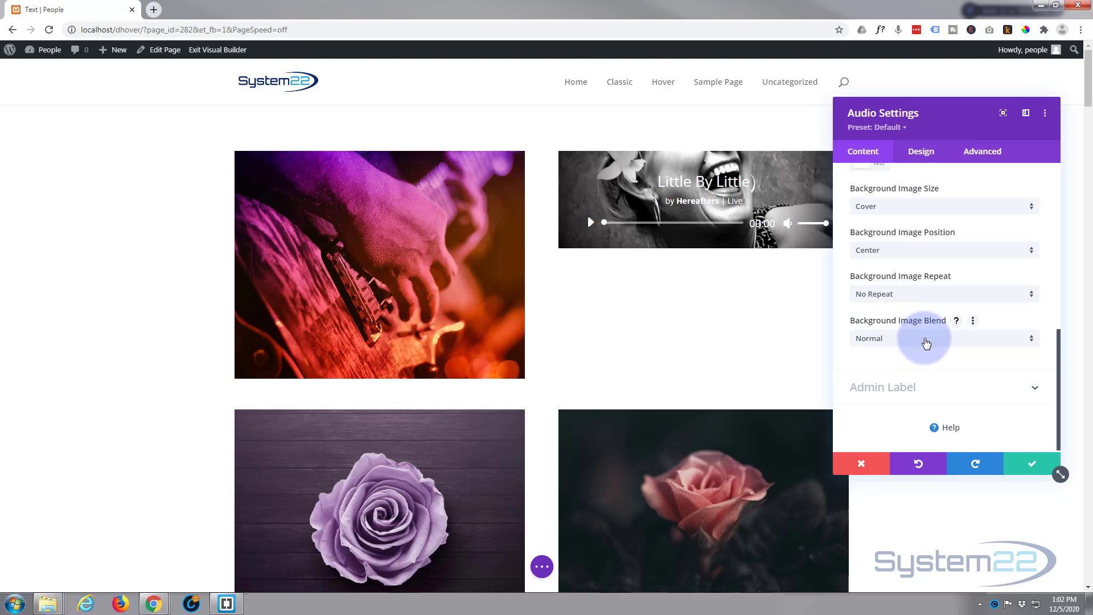
pyautogui.click(931, 342)
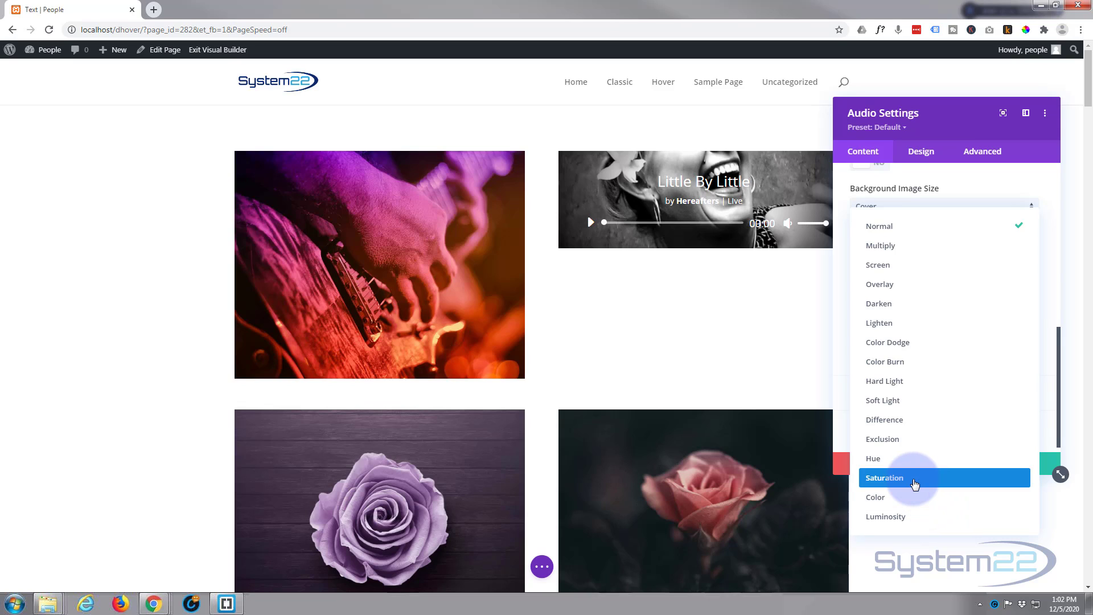
pyautogui.click(915, 482)
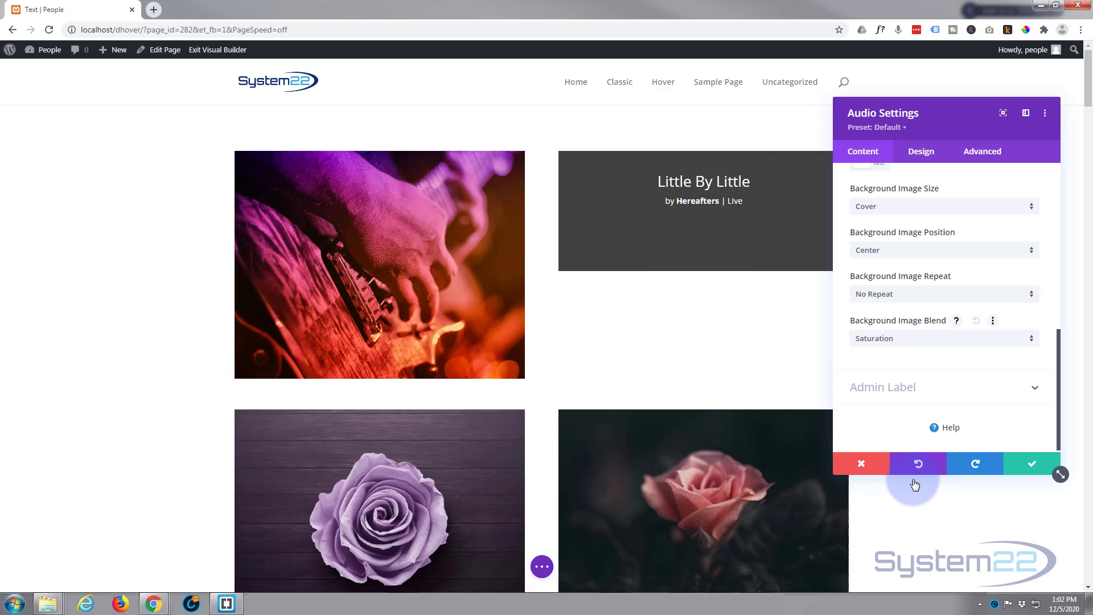
pyautogui.click(938, 345)
pyautogui.click(917, 429)
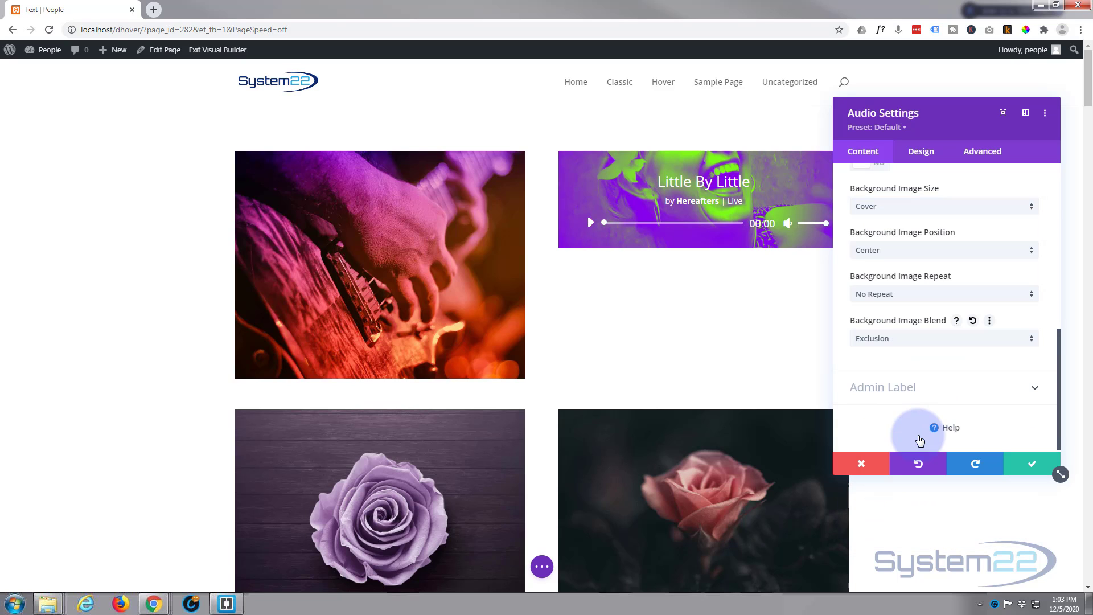
# Step: Set the audio module's background image blend to Multiply and move the settings window clear of the module
pyautogui.click(939, 340)
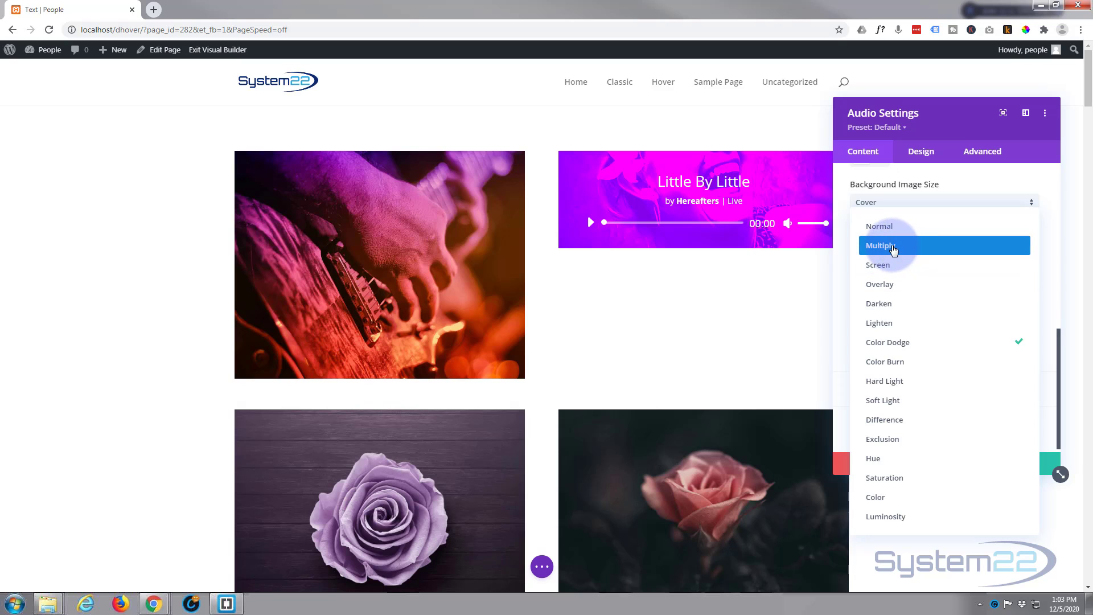
pyautogui.click(893, 248)
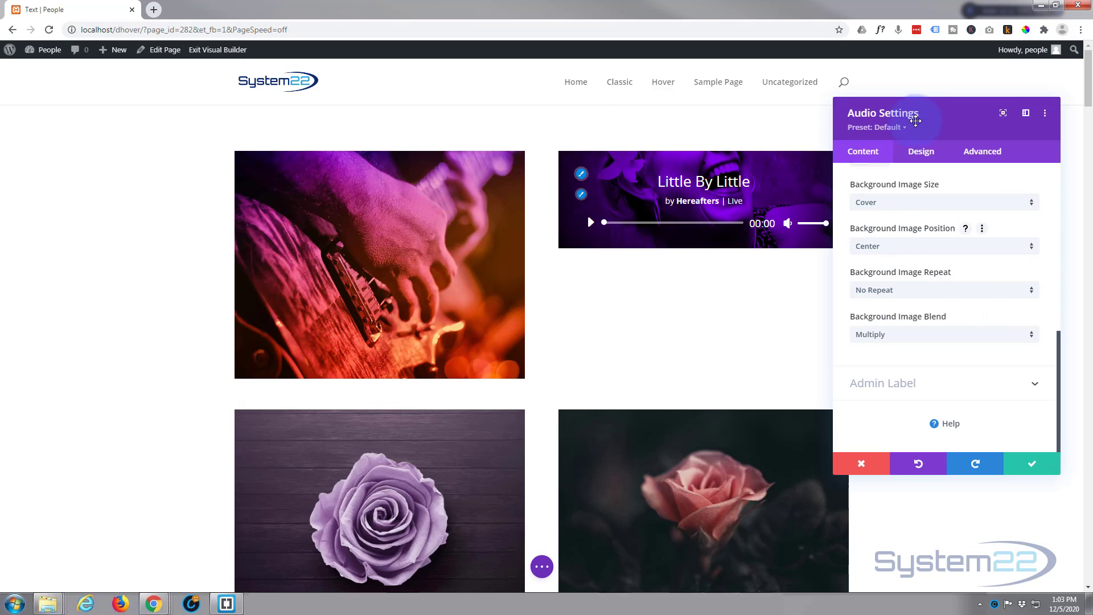
pyautogui.moveTo(934, 120); pyautogui.dragTo(971, 111)
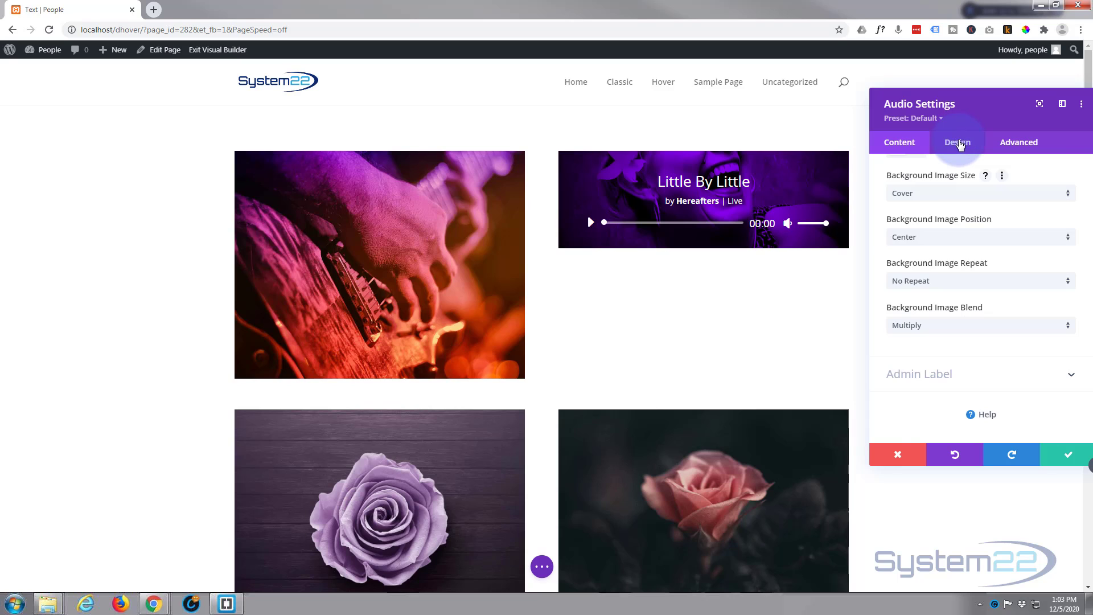
# Step: Set the audio module's top and bottom padding to a linked 160px and save the module
pyautogui.click(958, 143)
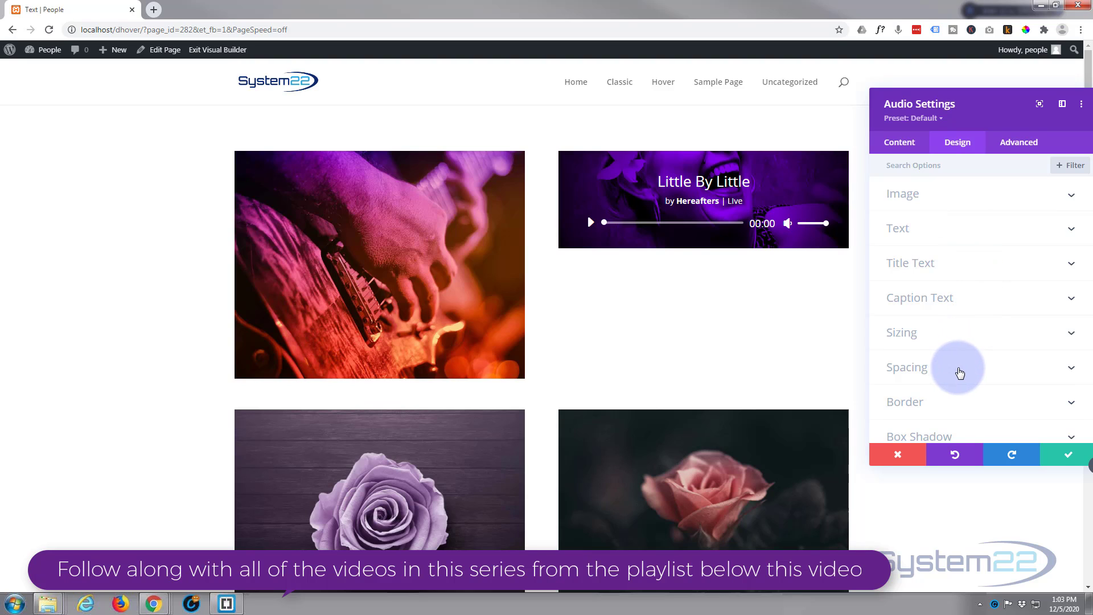
pyautogui.click(960, 373)
pyautogui.click(903, 268)
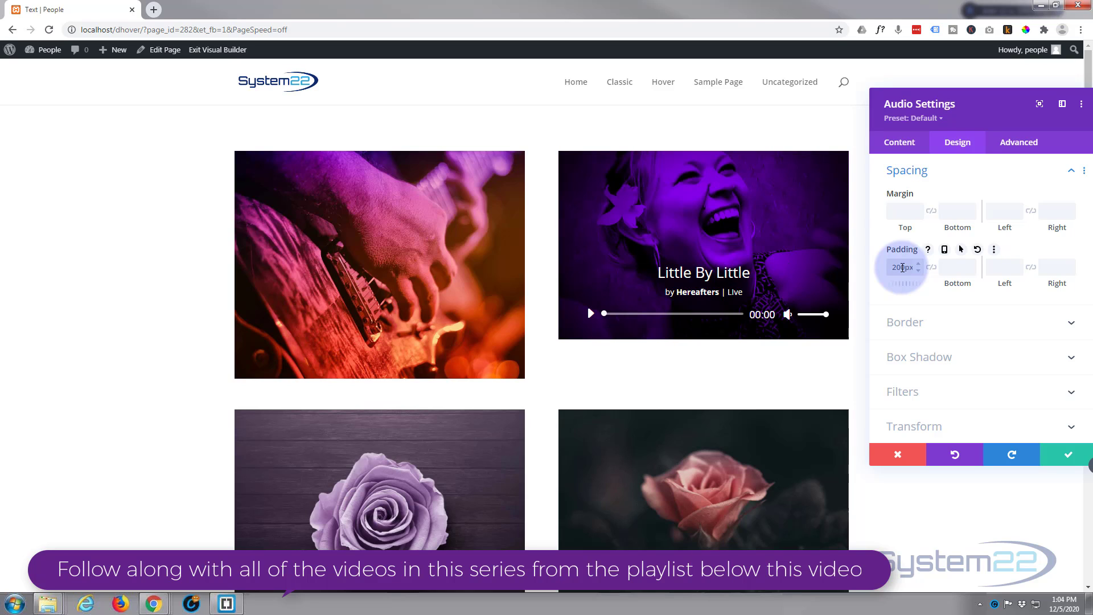
pyautogui.click(932, 269)
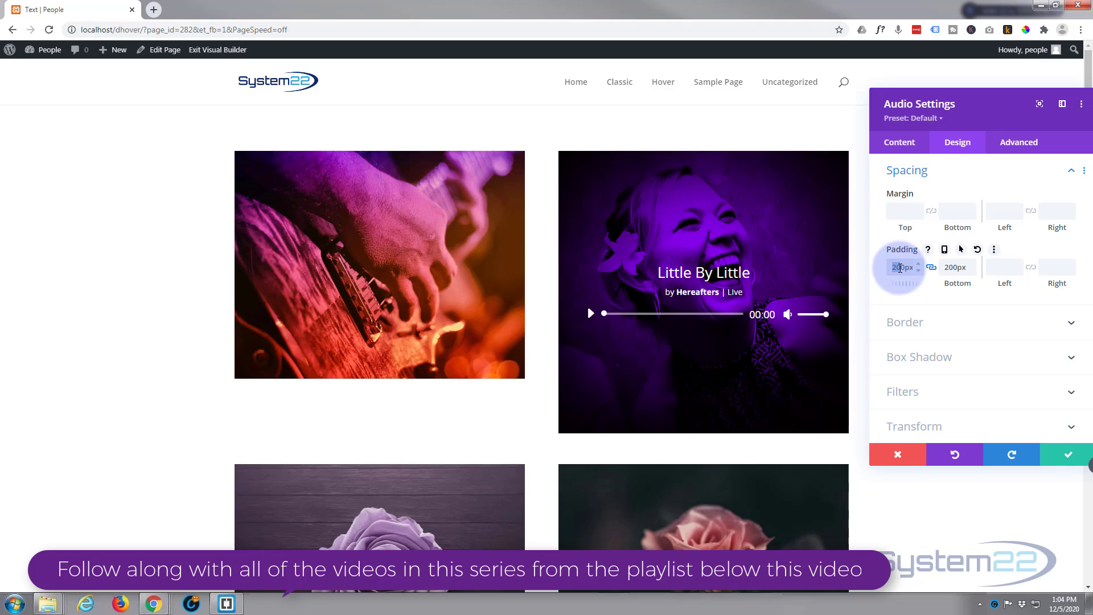
pyautogui.click(945, 265)
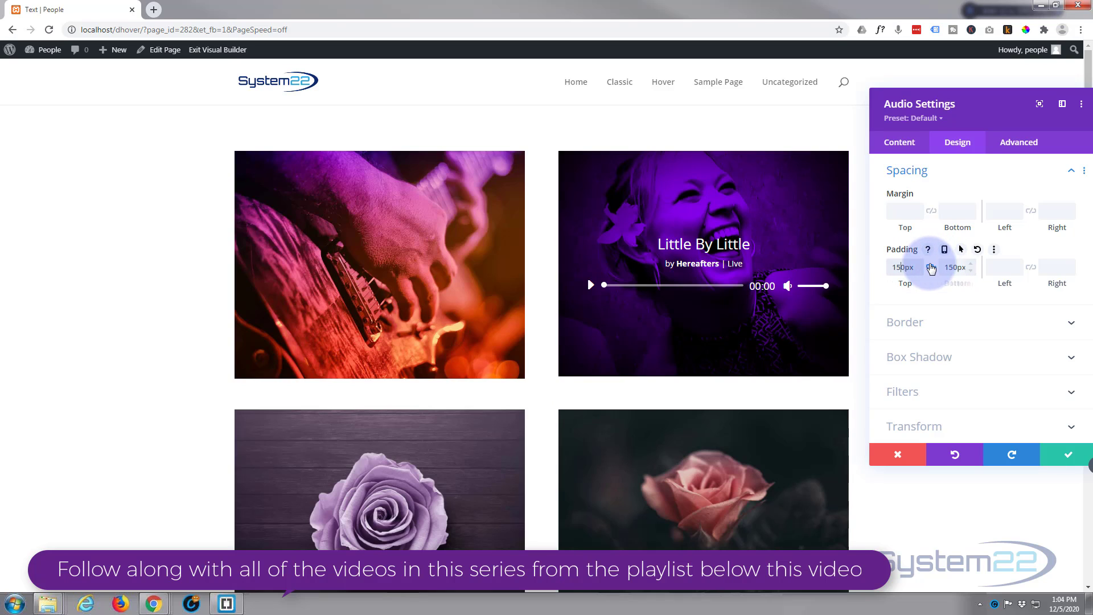
pyautogui.click(898, 265)
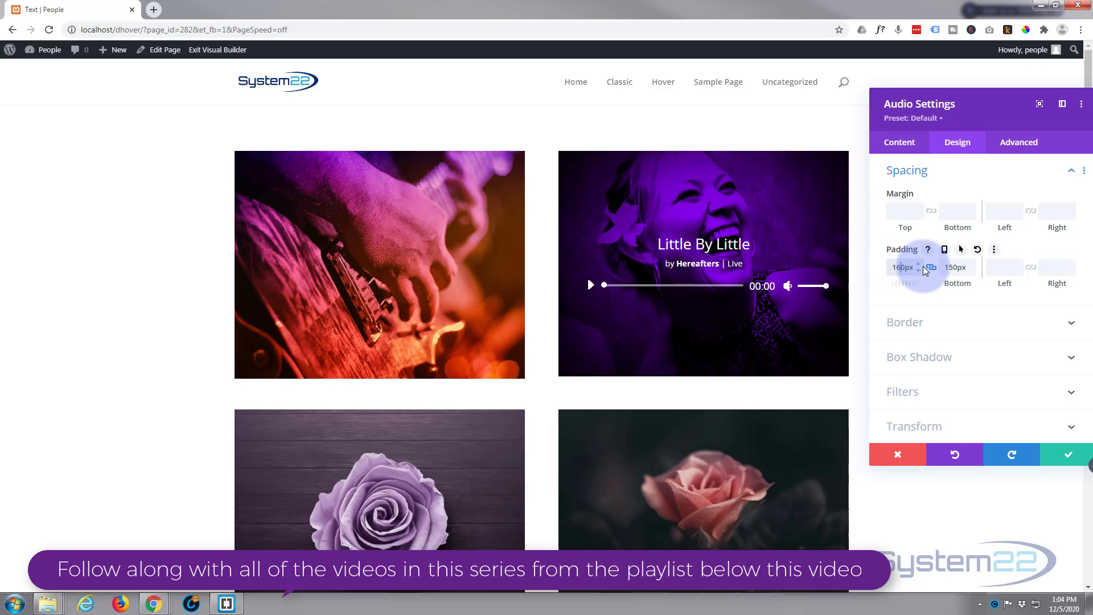
pyautogui.click(924, 266)
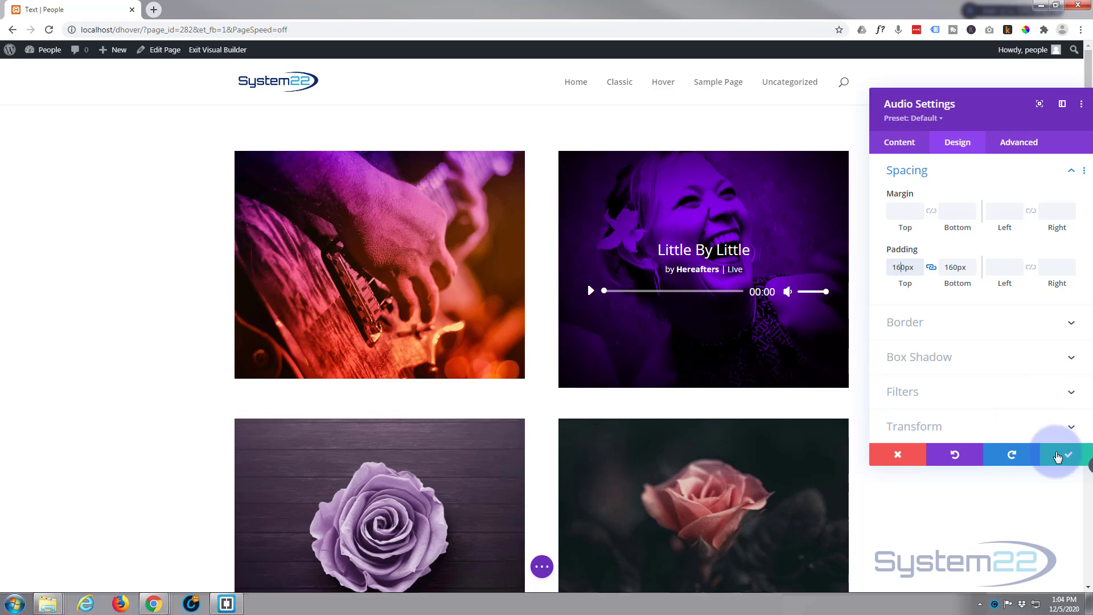
pyautogui.click(1068, 458)
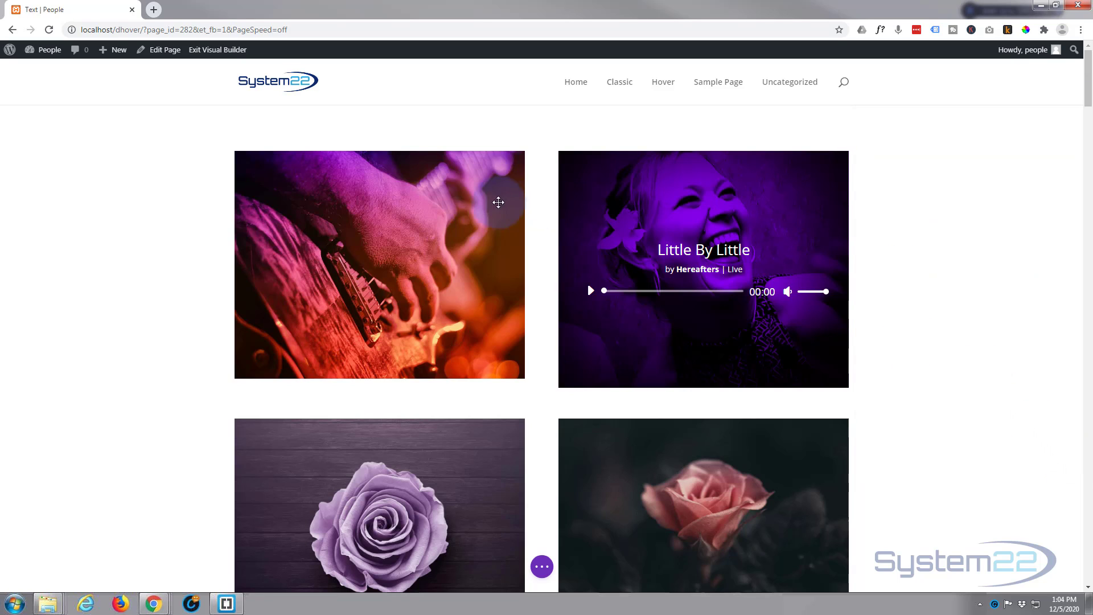
# Step: Add the guitar player photo 6.jpg as the background image of the first row's second column
pyautogui.moveTo(402, 204)
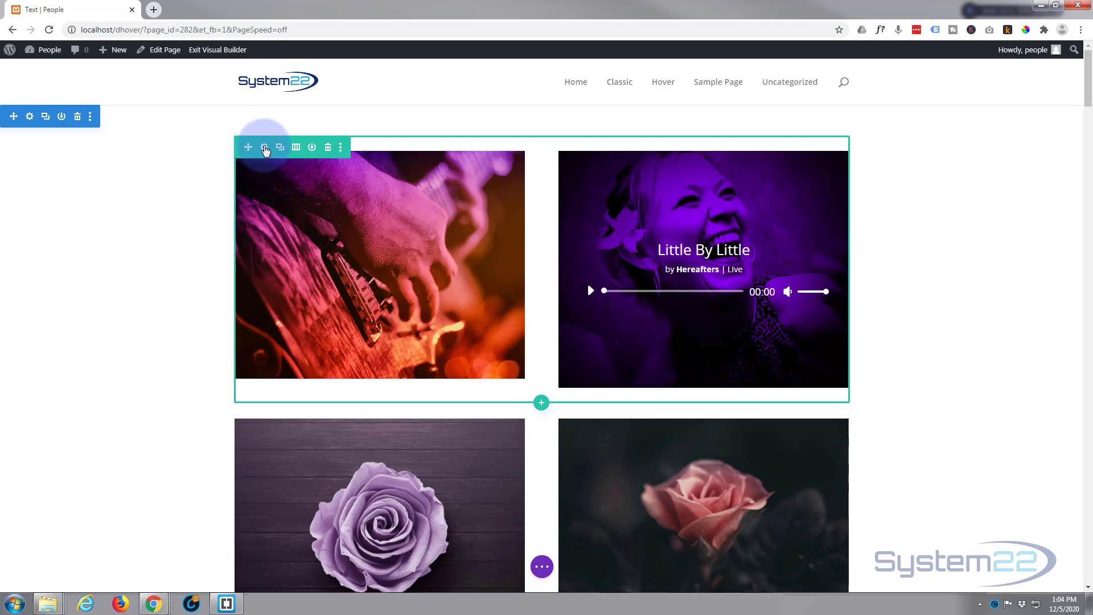
pyautogui.click(264, 147)
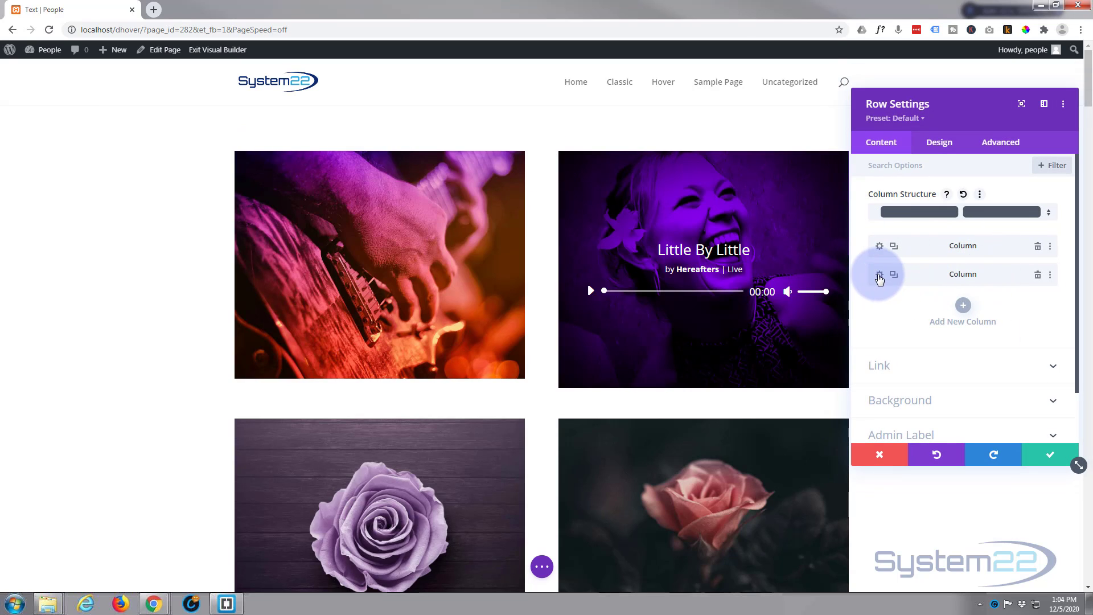
pyautogui.click(880, 276)
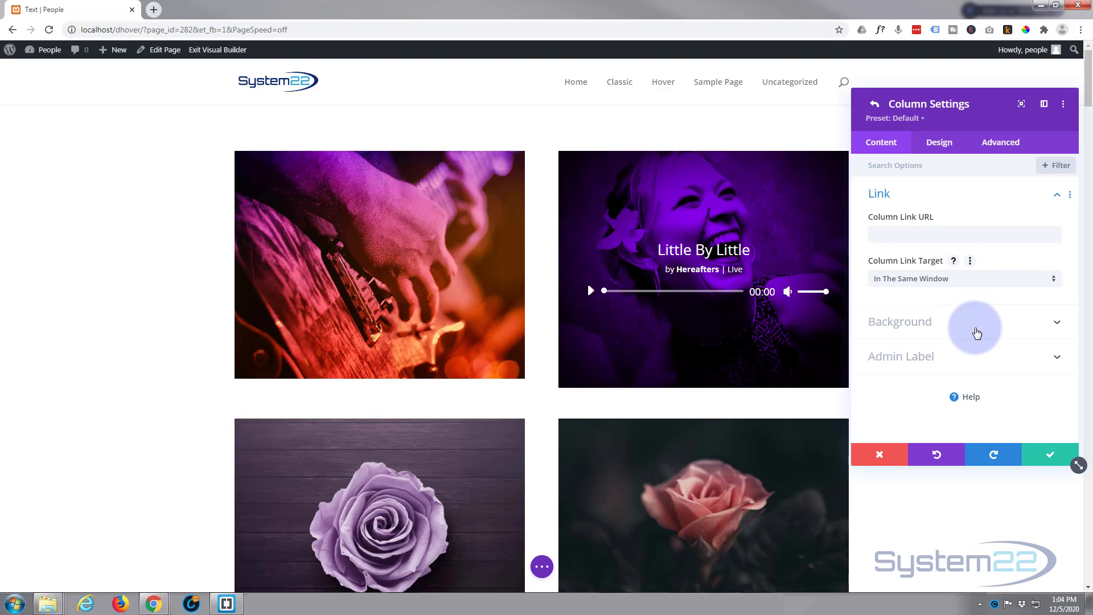
pyautogui.click(937, 314)
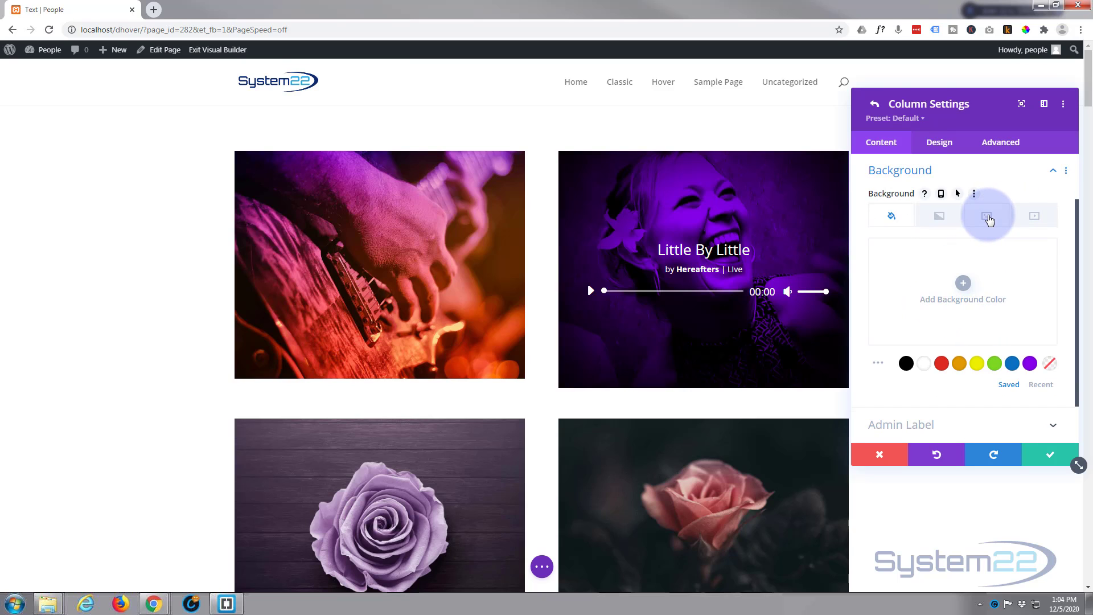
pyautogui.click(988, 218)
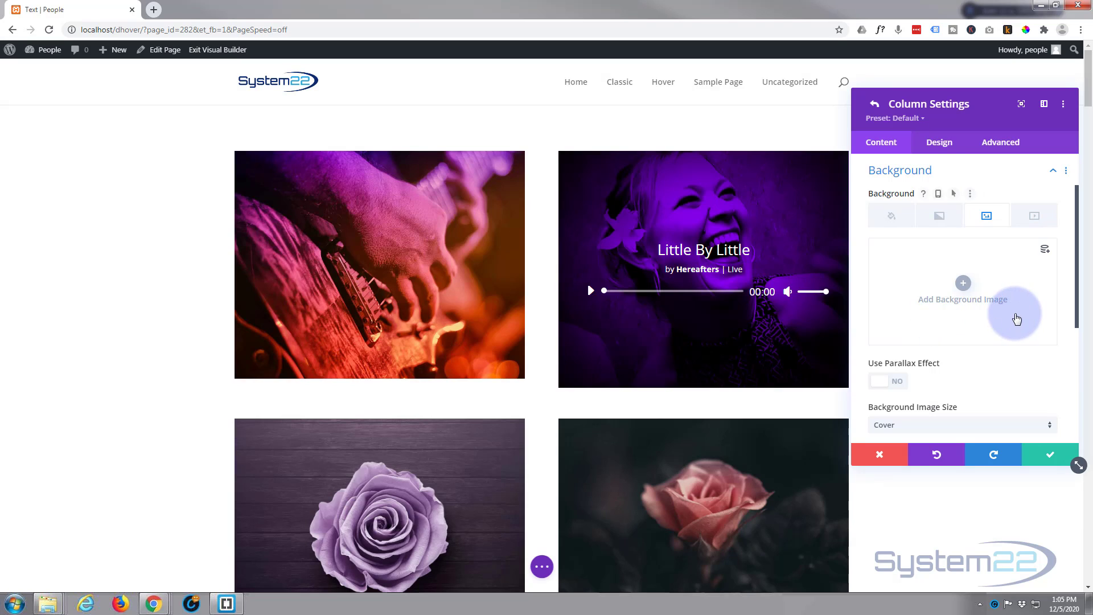
pyautogui.click(965, 283)
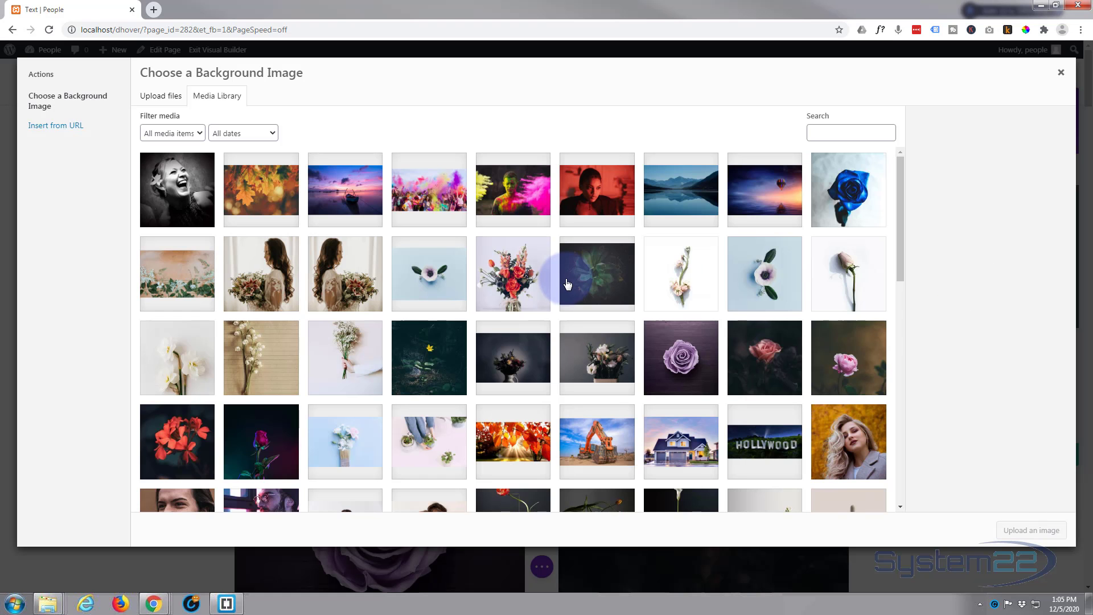
pyautogui.scroll(-4, 566, 283)
pyautogui.scroll(-6, 566, 283)
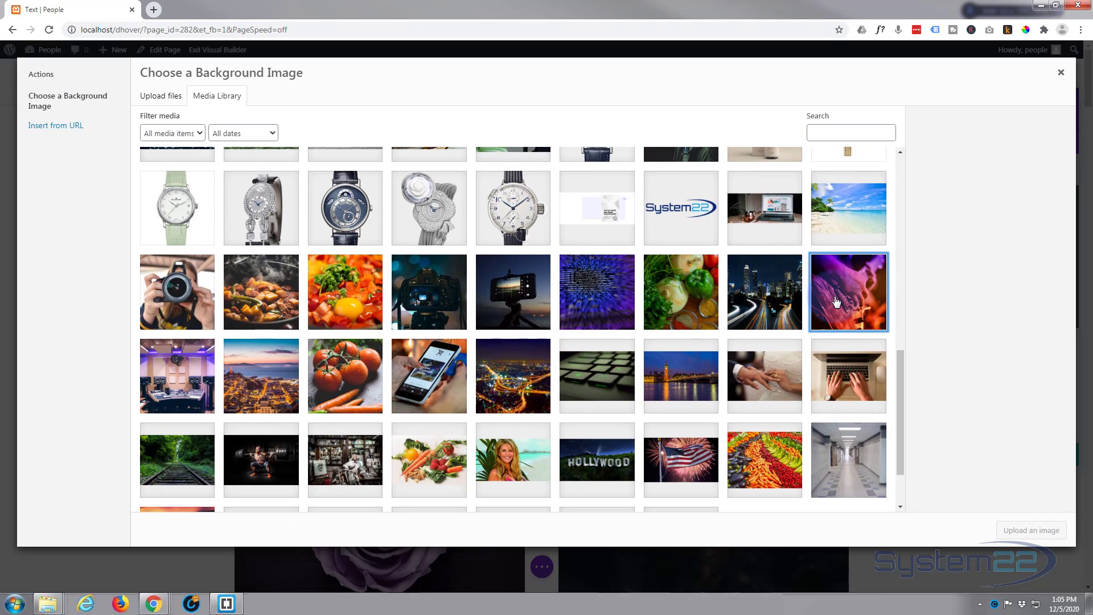
pyautogui.click(843, 293)
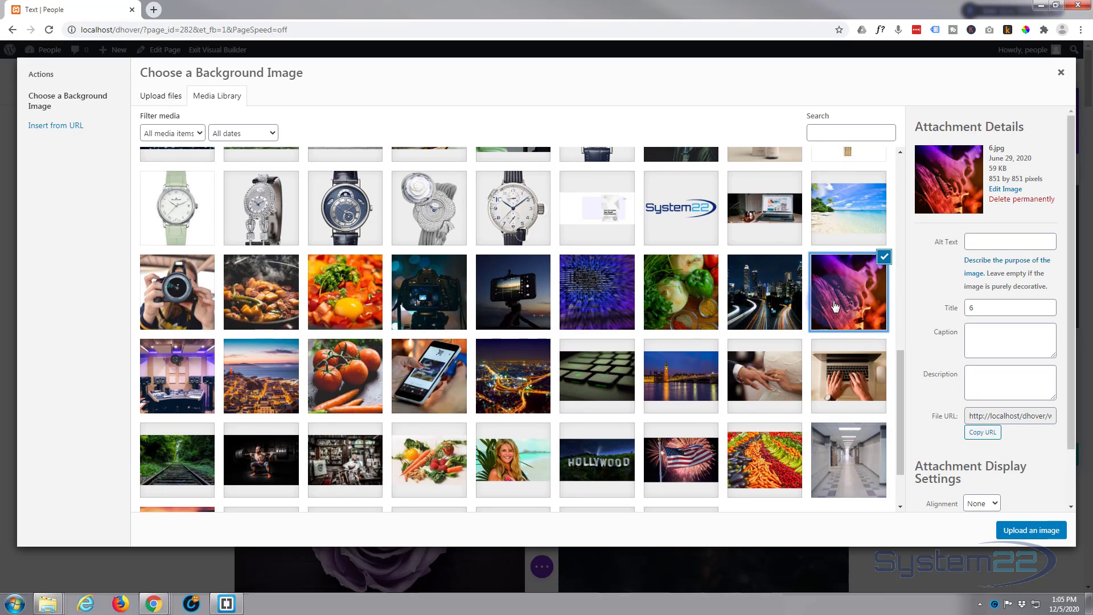
pyautogui.click(1024, 531)
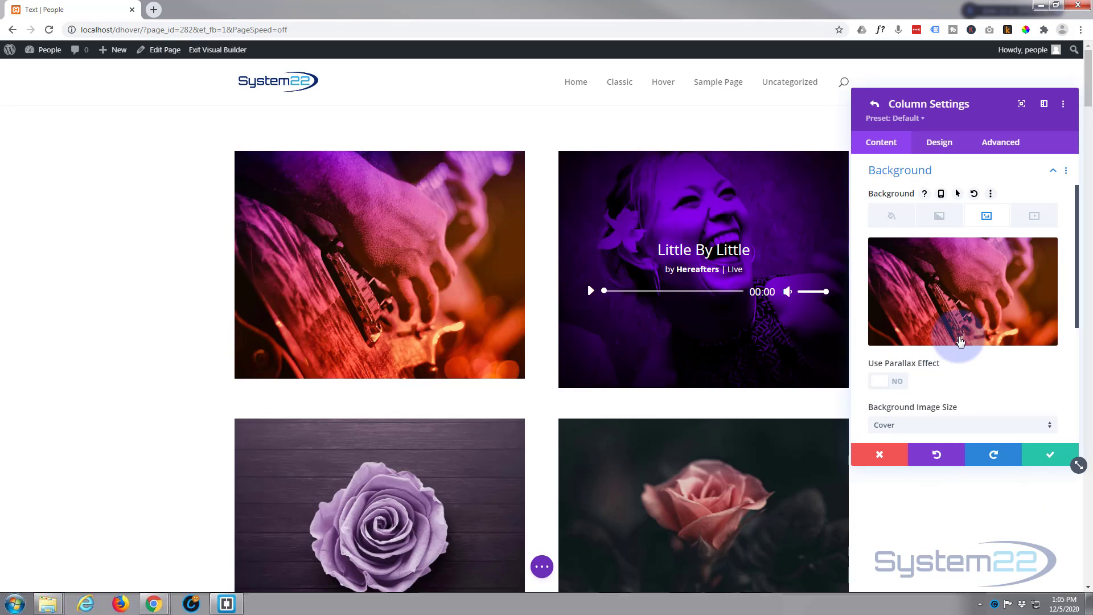
# Step: Add the custom CSS height:400px; to the second column's main element
pyautogui.scroll(-3, 968, 318)
pyautogui.scroll(-2, 967, 316)
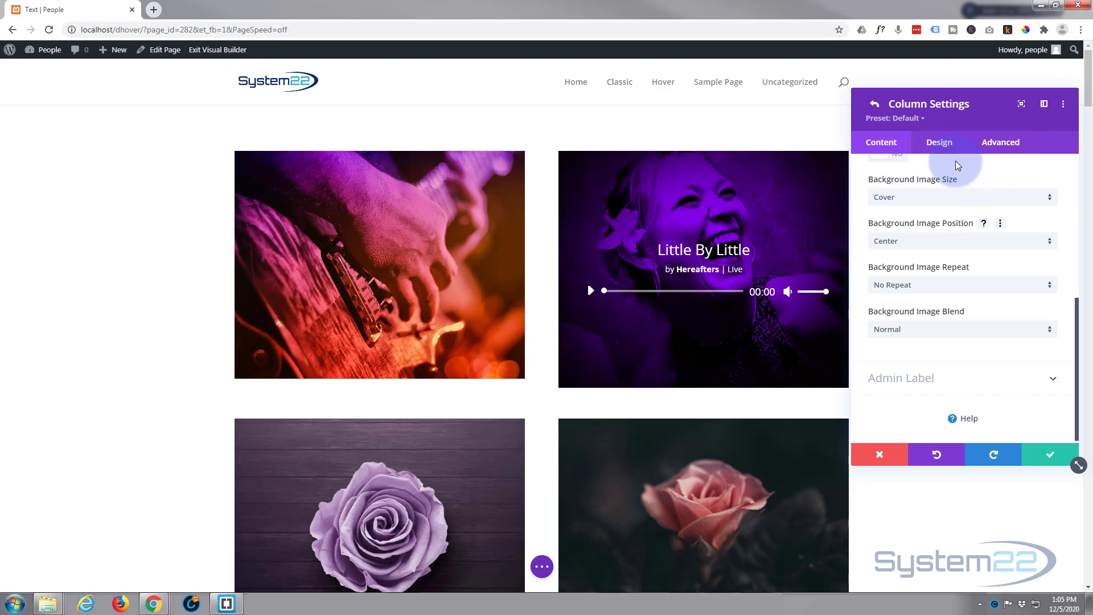
pyautogui.click(1007, 146)
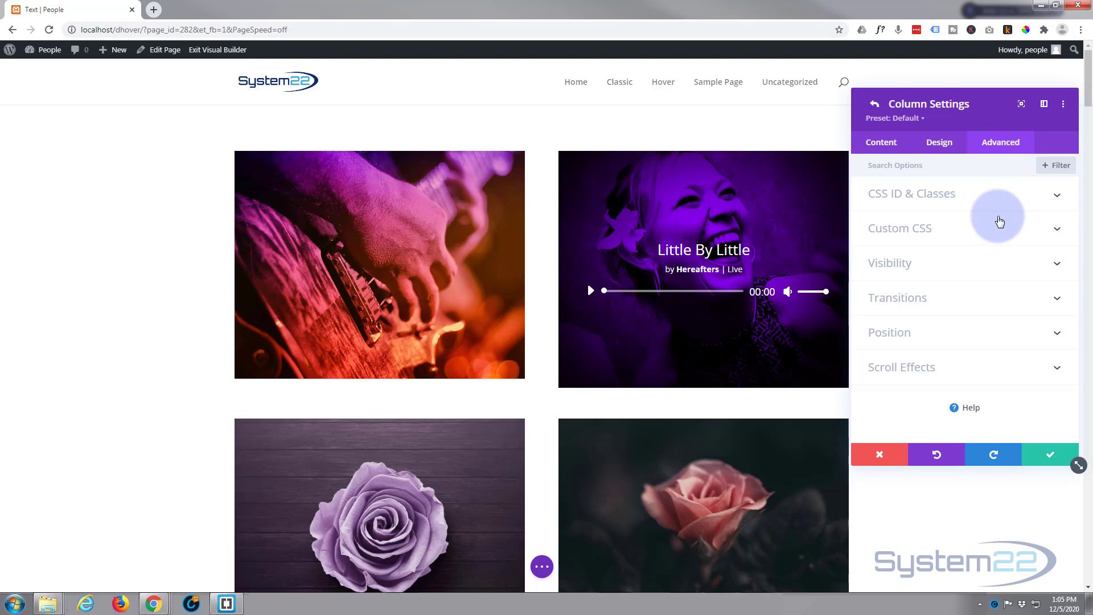
pyautogui.click(971, 233)
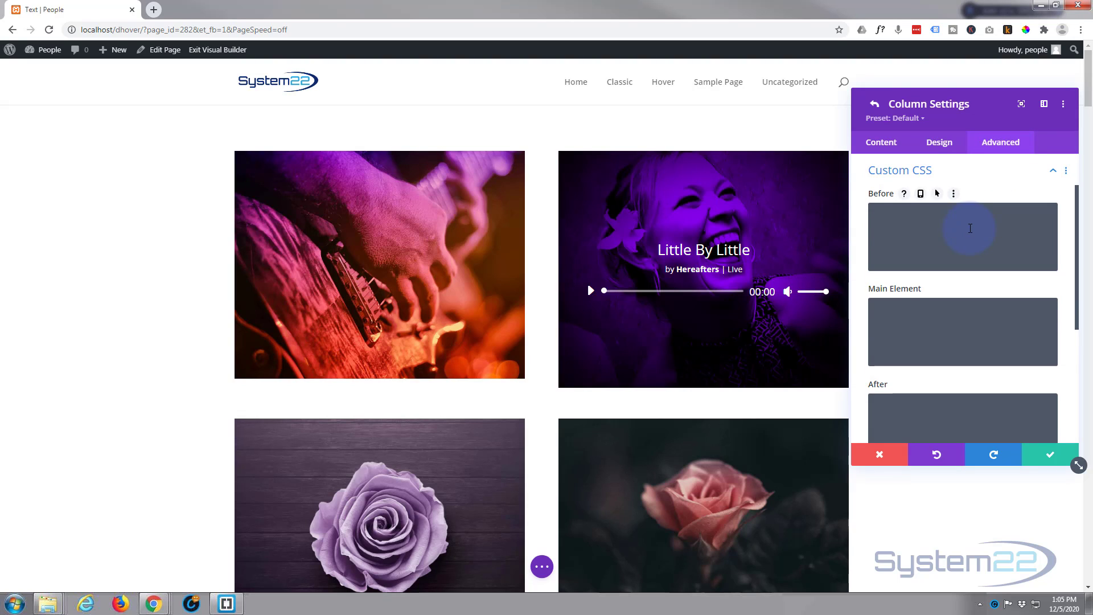
pyautogui.scroll(-2, 968, 233)
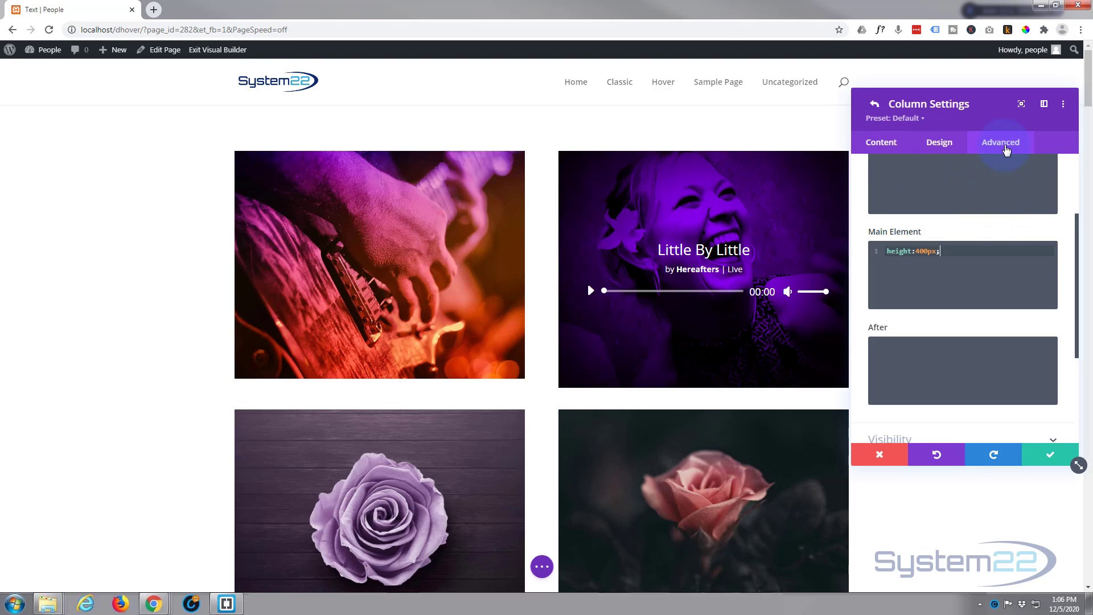
# Step: Set the second column's horizontal and vertical overflow to Hidden, and save the column and row settings
pyautogui.scroll(2, 931, 251)
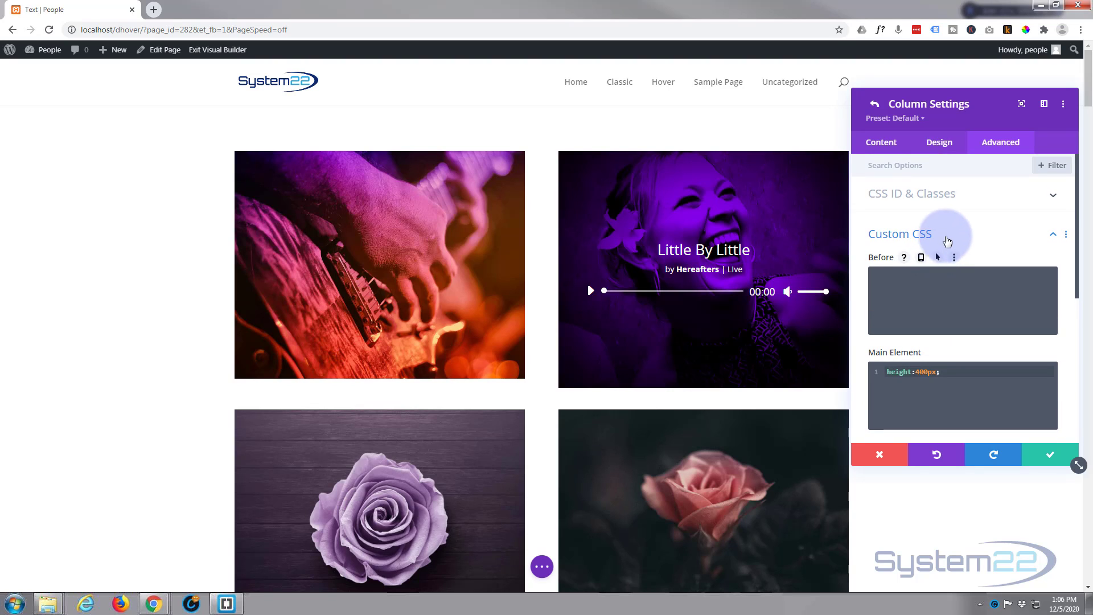
pyautogui.click(950, 232)
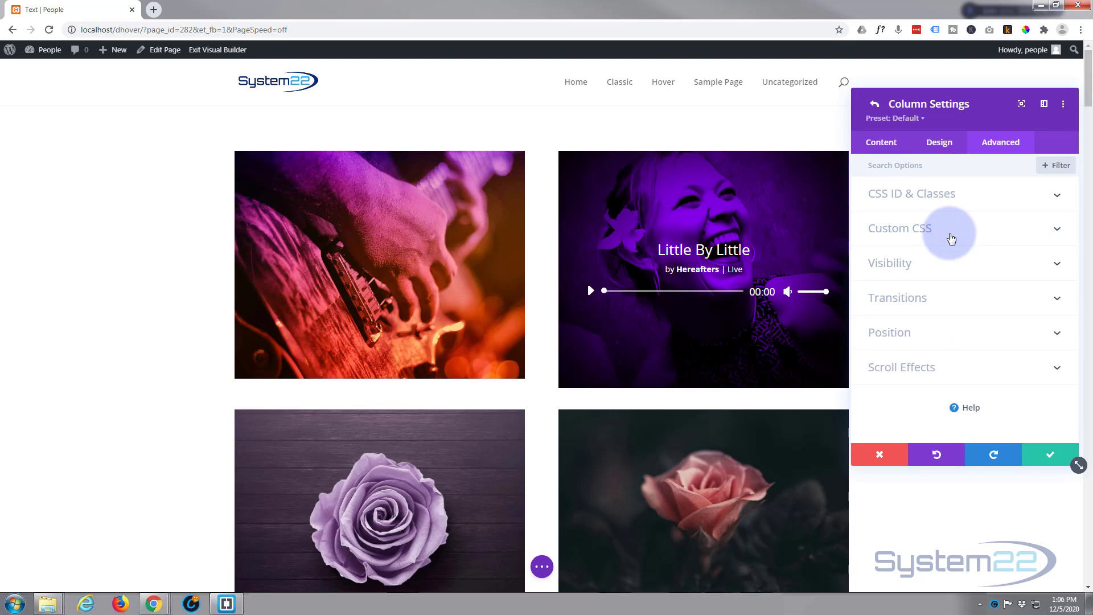
pyautogui.click(898, 266)
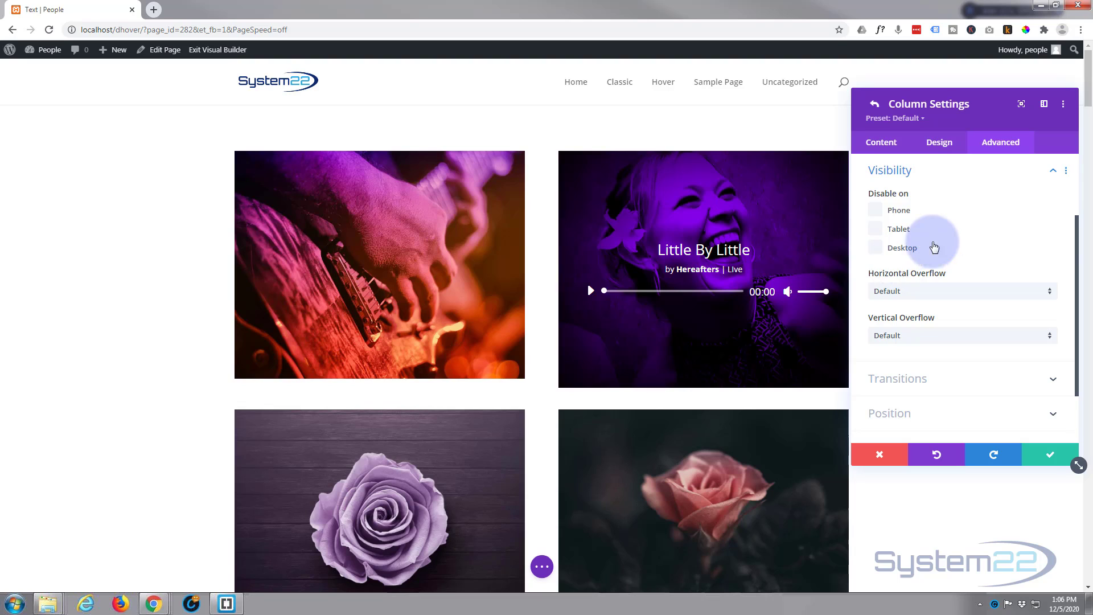
pyautogui.click(935, 293)
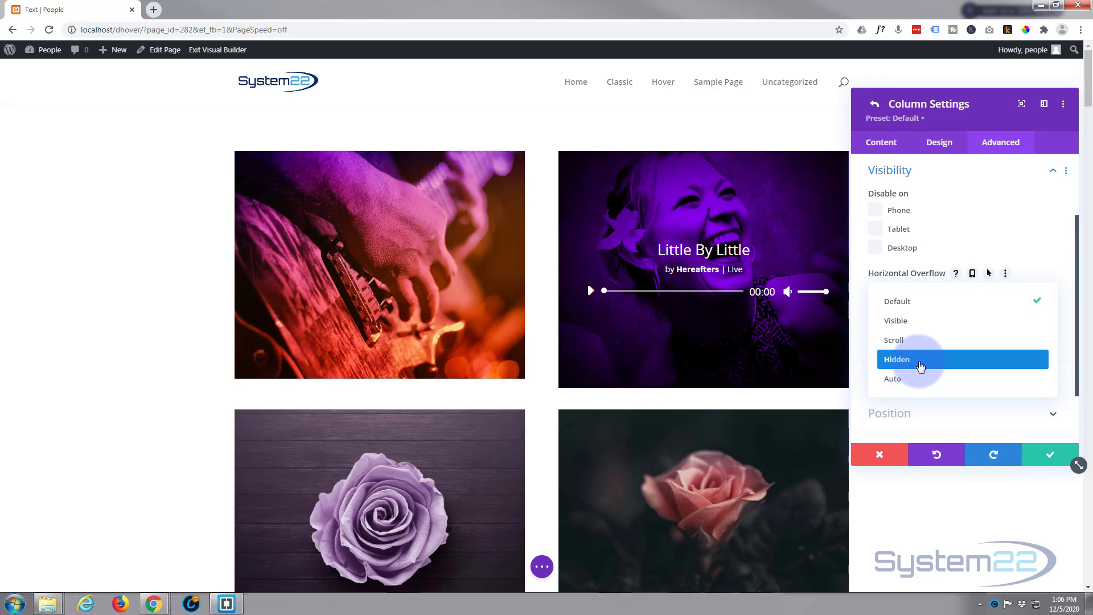
pyautogui.click(921, 366)
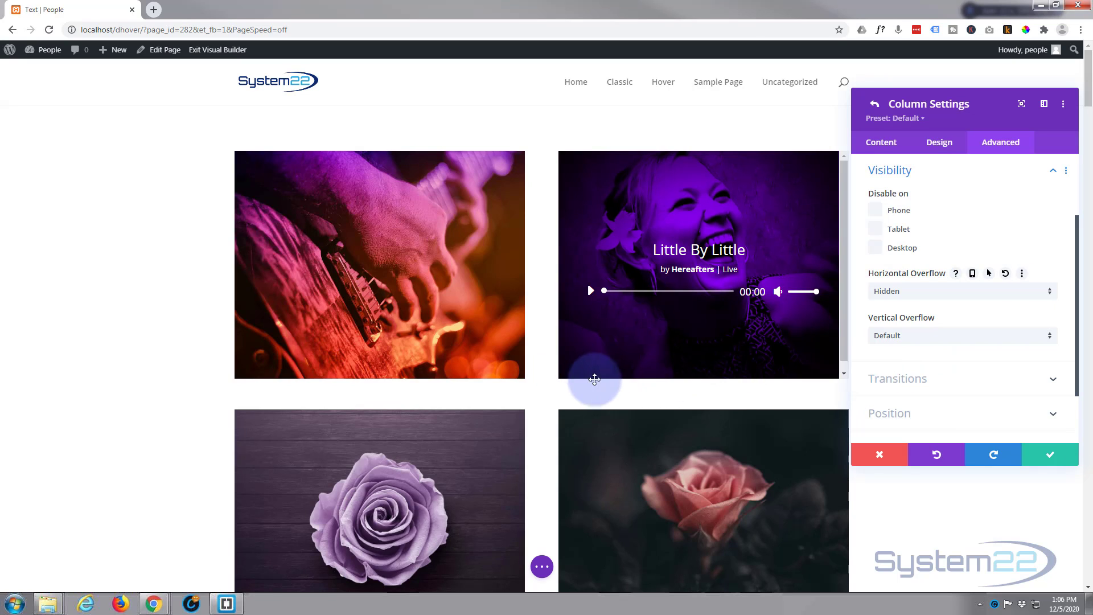
pyautogui.click(923, 337)
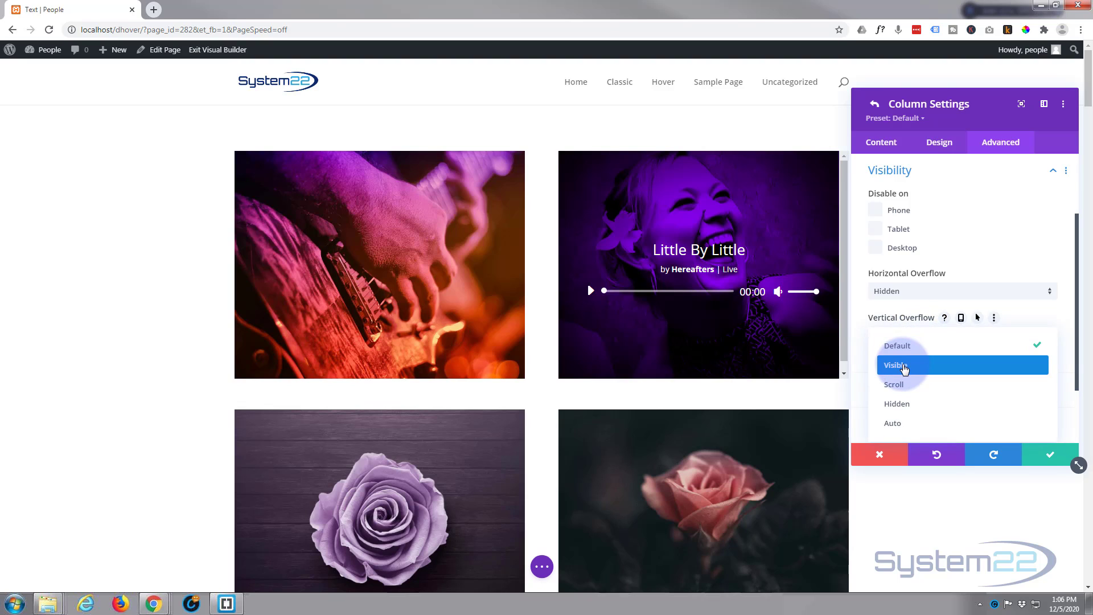
pyautogui.click(903, 405)
pyautogui.moveTo(856, 316); pyautogui.dragTo(881, 245)
pyautogui.moveTo(964, 102); pyautogui.dragTo(142, 123)
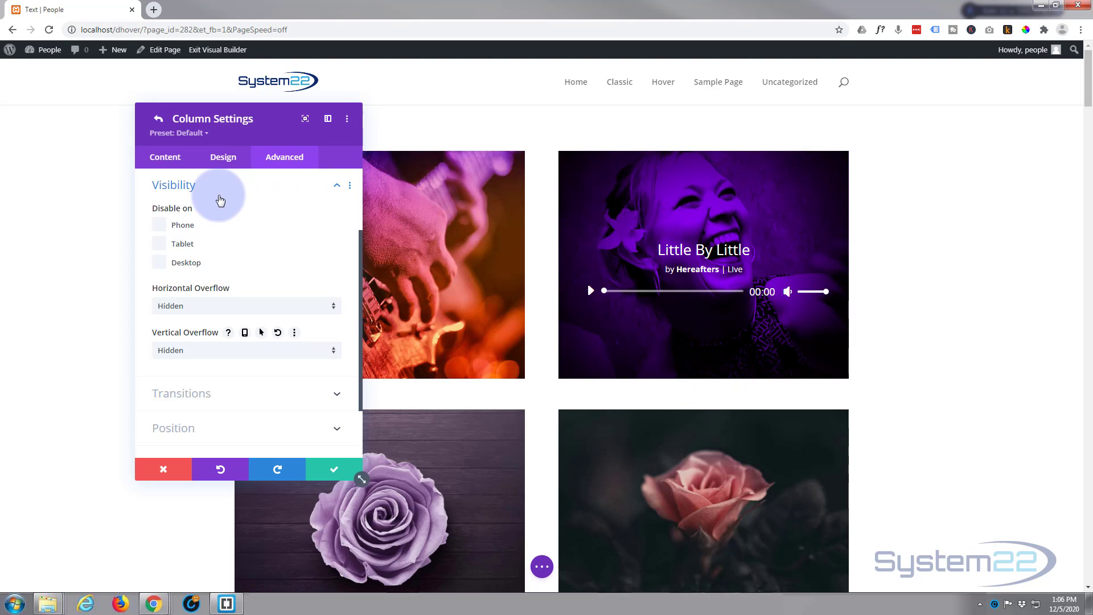
pyautogui.click(329, 472)
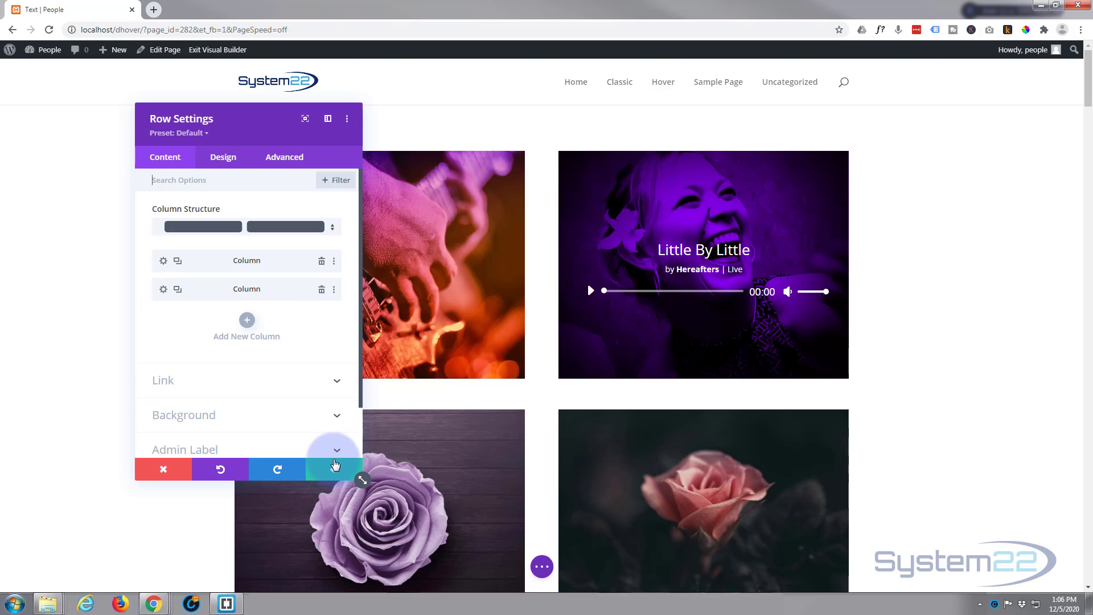
pyautogui.click(335, 470)
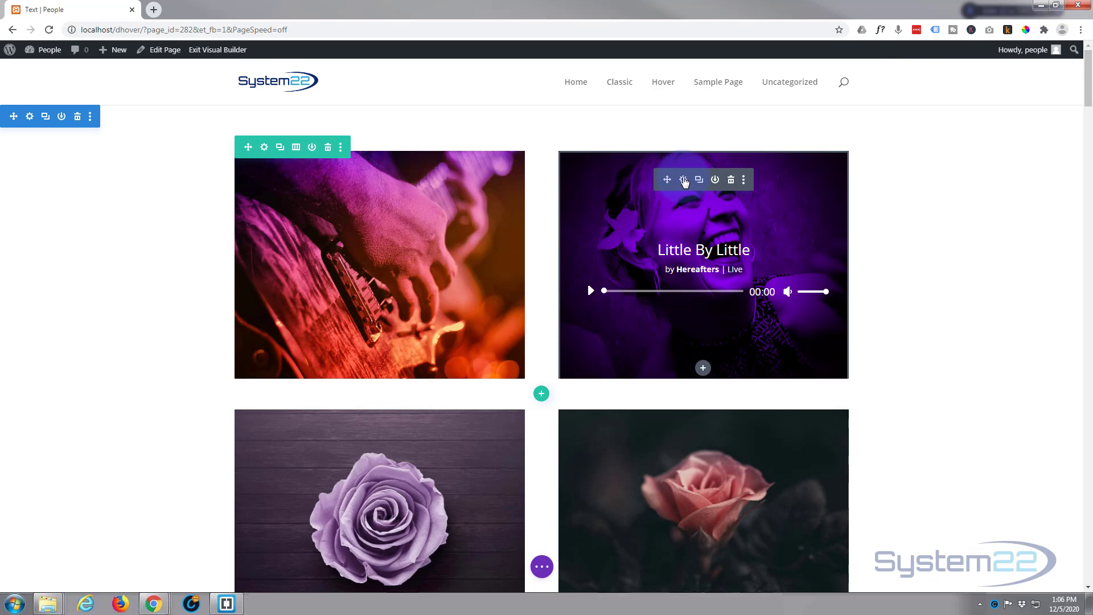
# Step: Enable hover options for the audio module's filter opacity and set its default desktop opacity to 0%
pyautogui.click(683, 181)
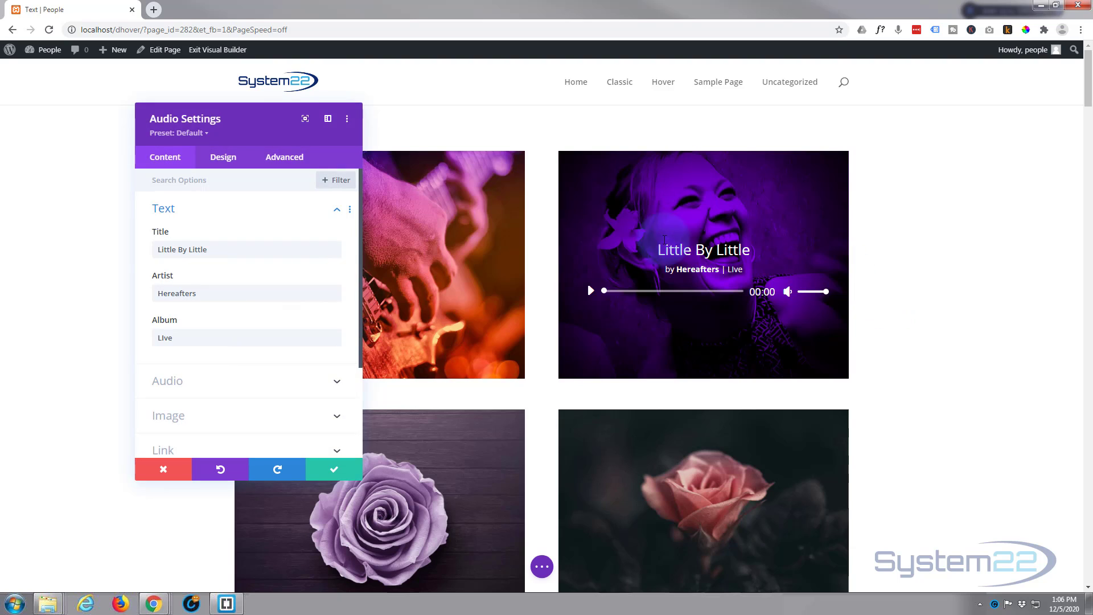
pyautogui.click(226, 161)
pyautogui.scroll(-1, 233, 324)
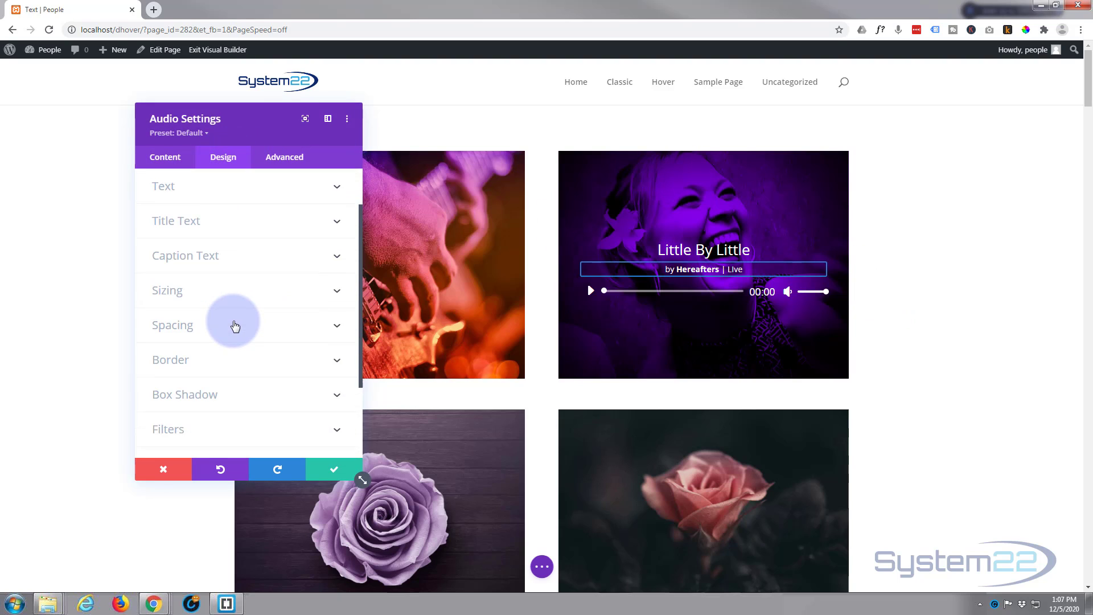
pyautogui.scroll(-2, 234, 326)
pyautogui.click(233, 324)
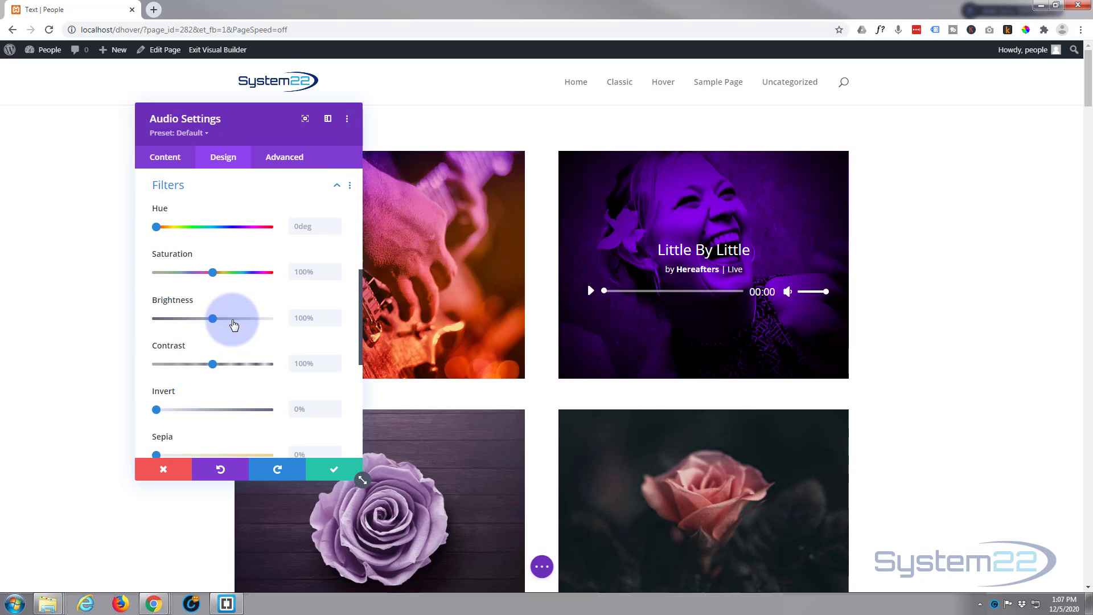
pyautogui.scroll(-2, 263, 223)
pyautogui.scroll(-1, 263, 224)
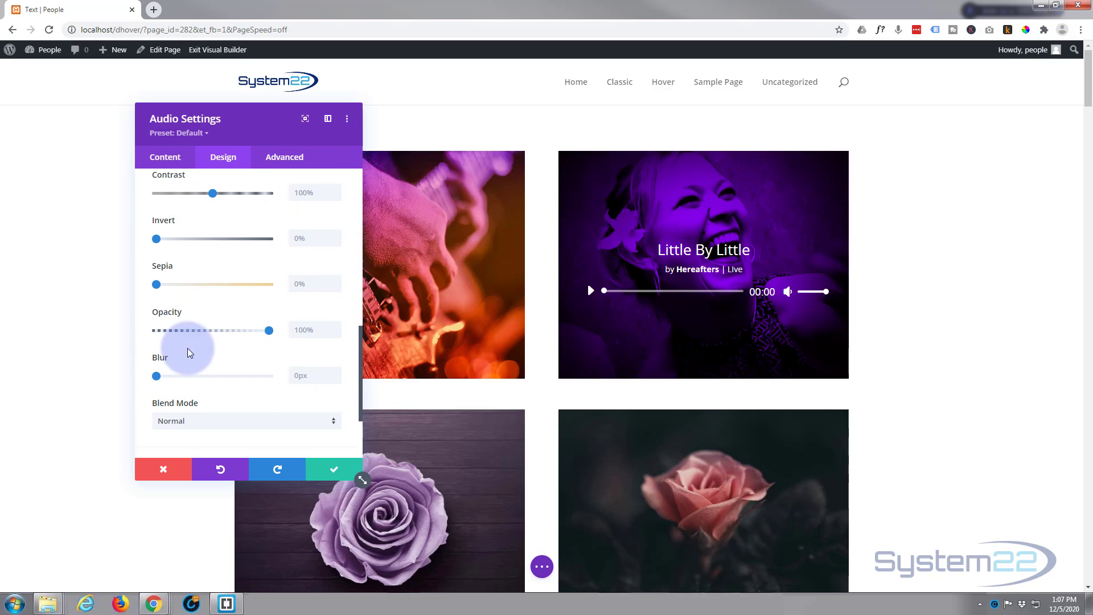
pyautogui.moveTo(179, 340)
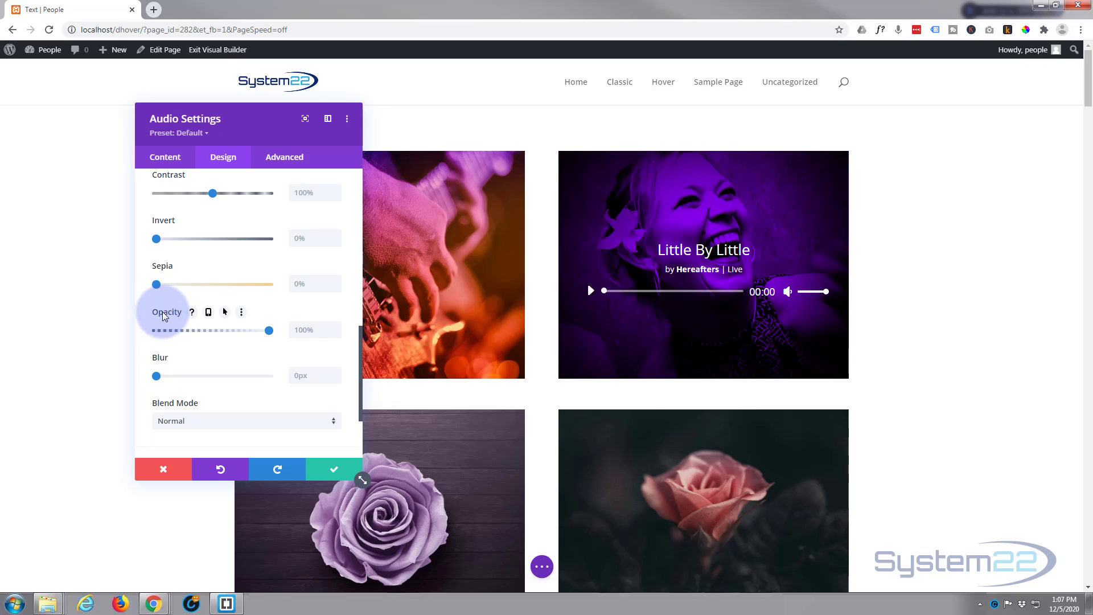
pyautogui.click(226, 313)
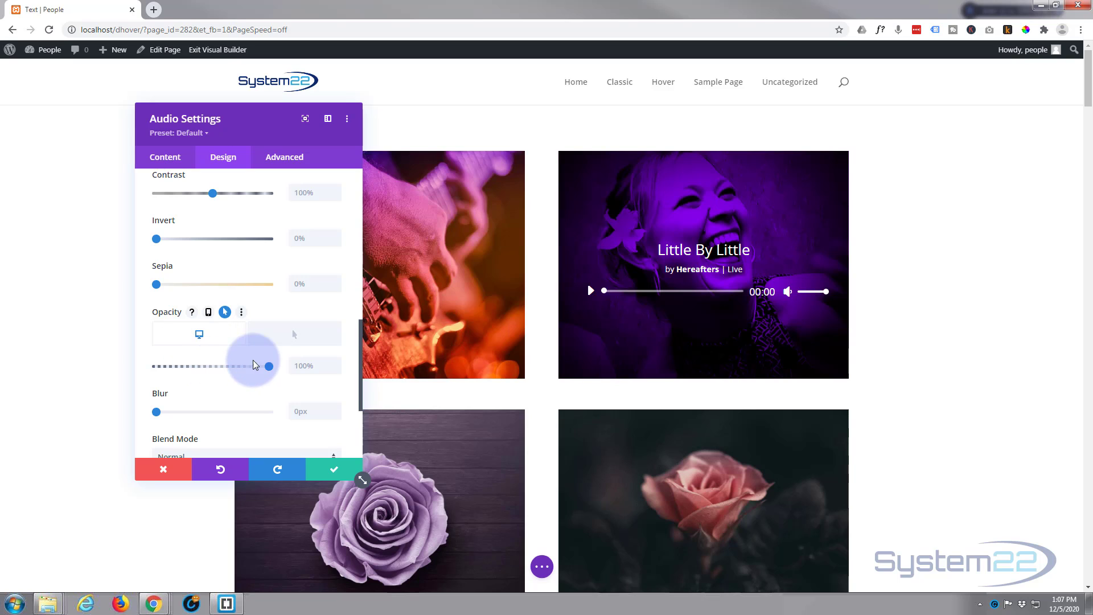
pyautogui.moveTo(271, 368); pyautogui.dragTo(241, 365)
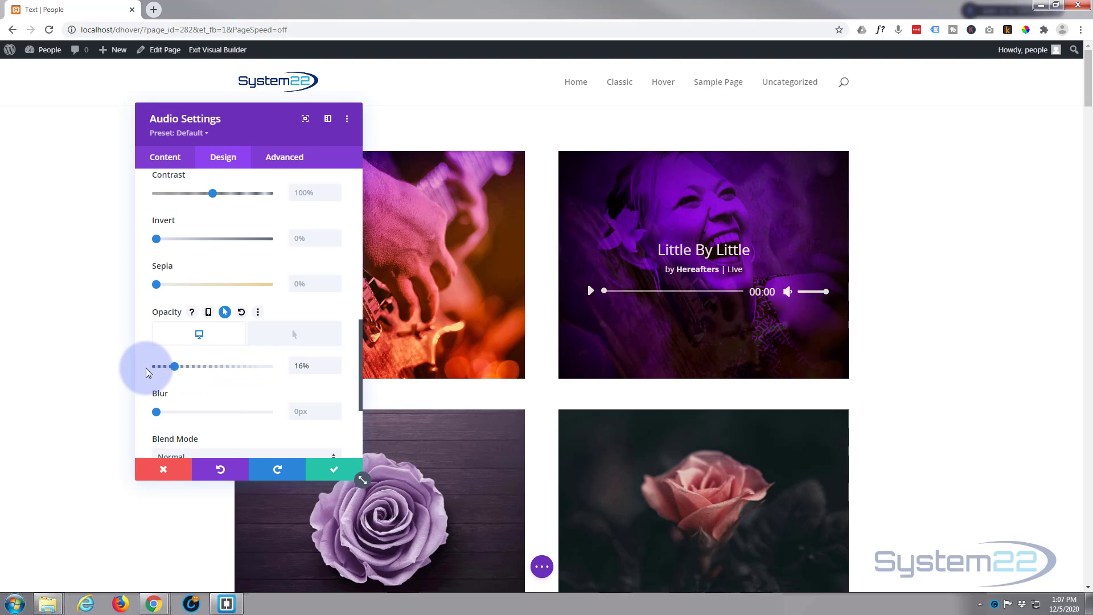
pyautogui.moveTo(146, 368); pyautogui.dragTo(135, 368)
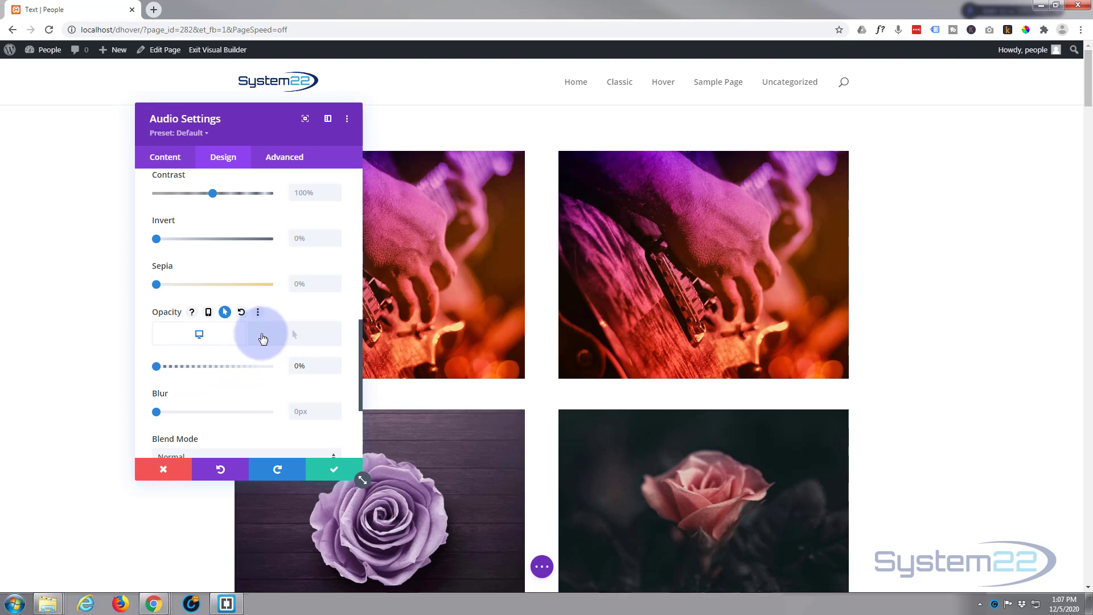
# Step: Set the audio module's hover opacity to 100% and compare the desktop and hover states
pyautogui.click(300, 337)
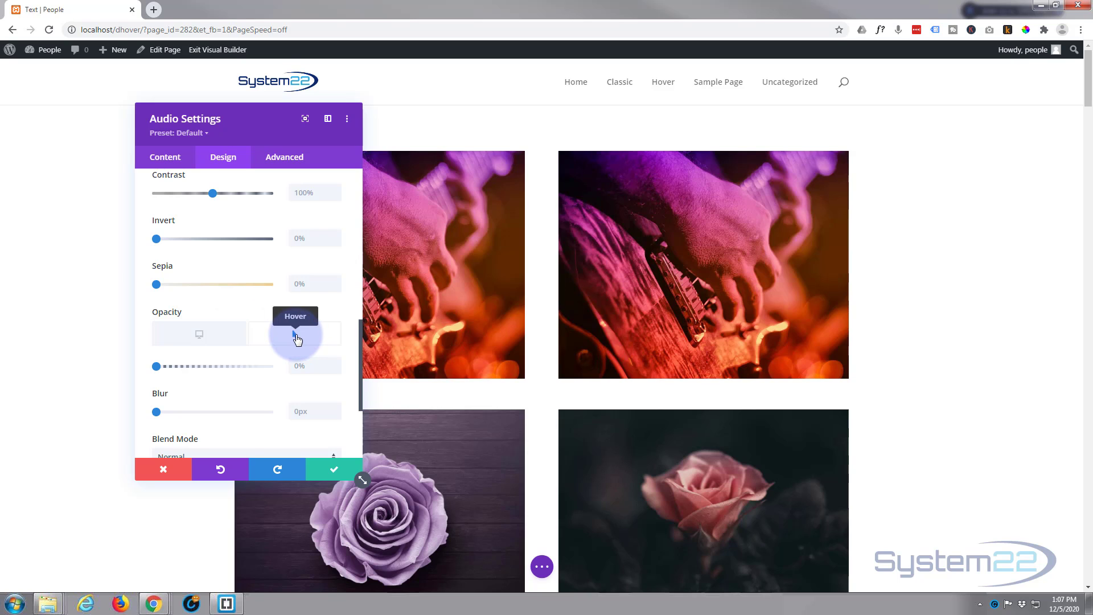
pyautogui.moveTo(156, 369); pyautogui.dragTo(281, 373)
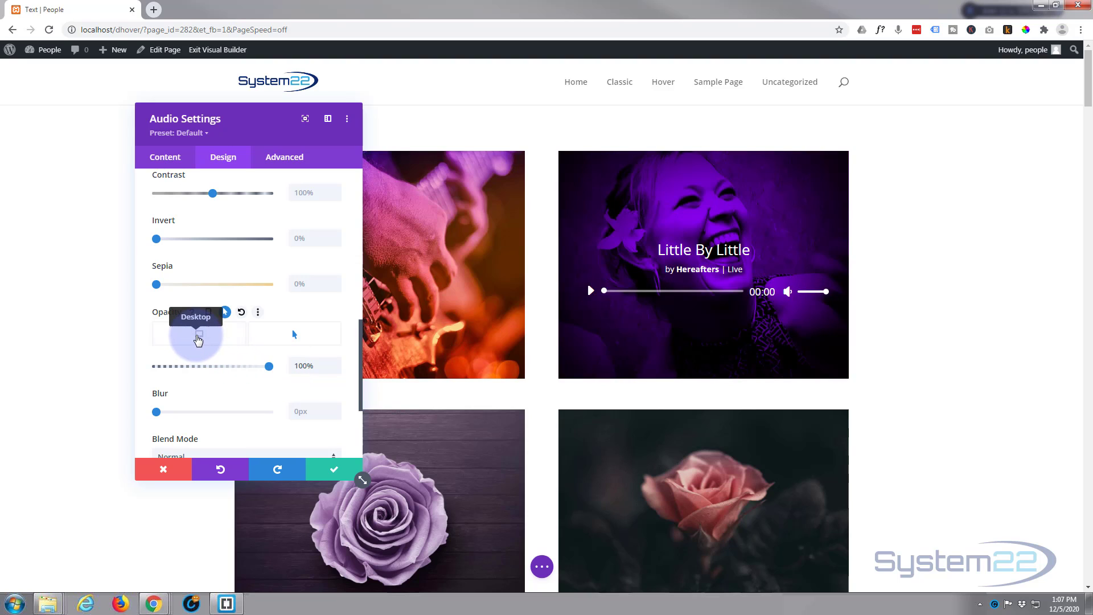
pyautogui.click(198, 339)
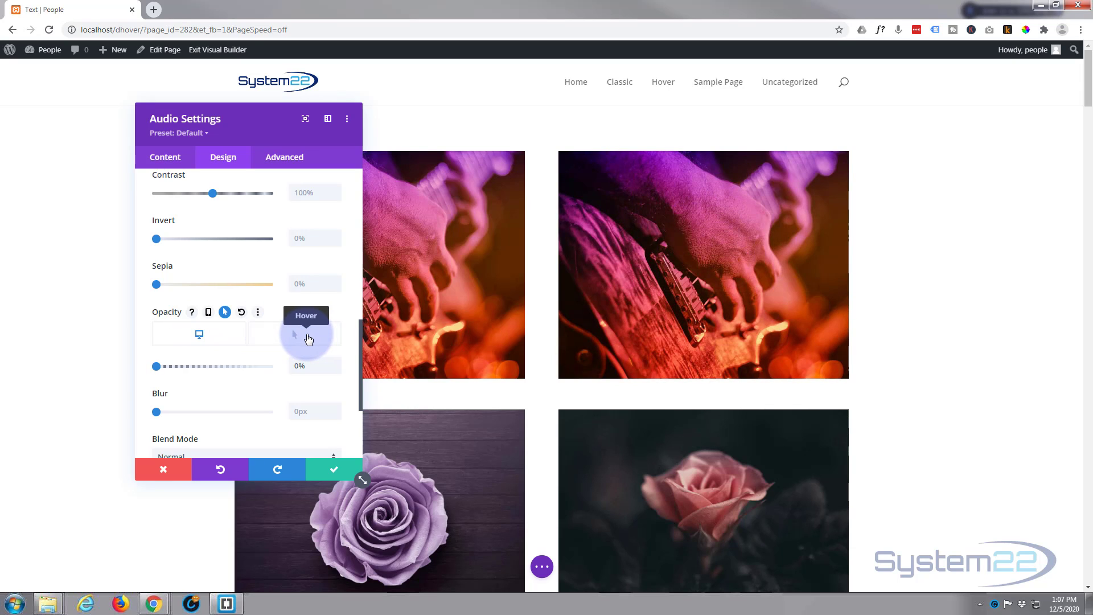
pyautogui.click(308, 339)
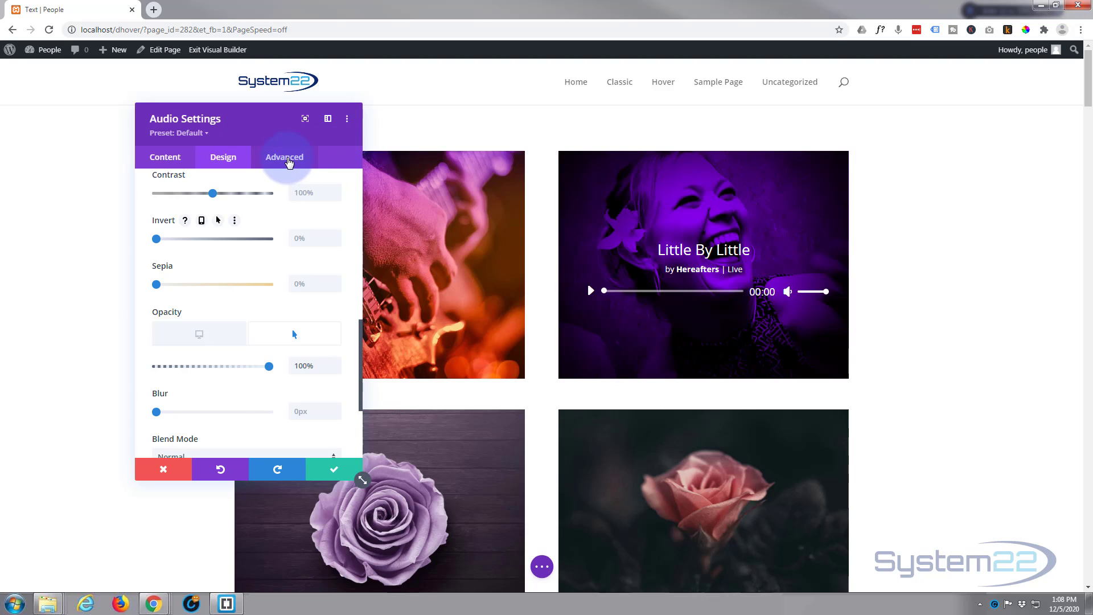
# Step: Set the audio module's transition duration to 750ms
pyautogui.click(289, 160)
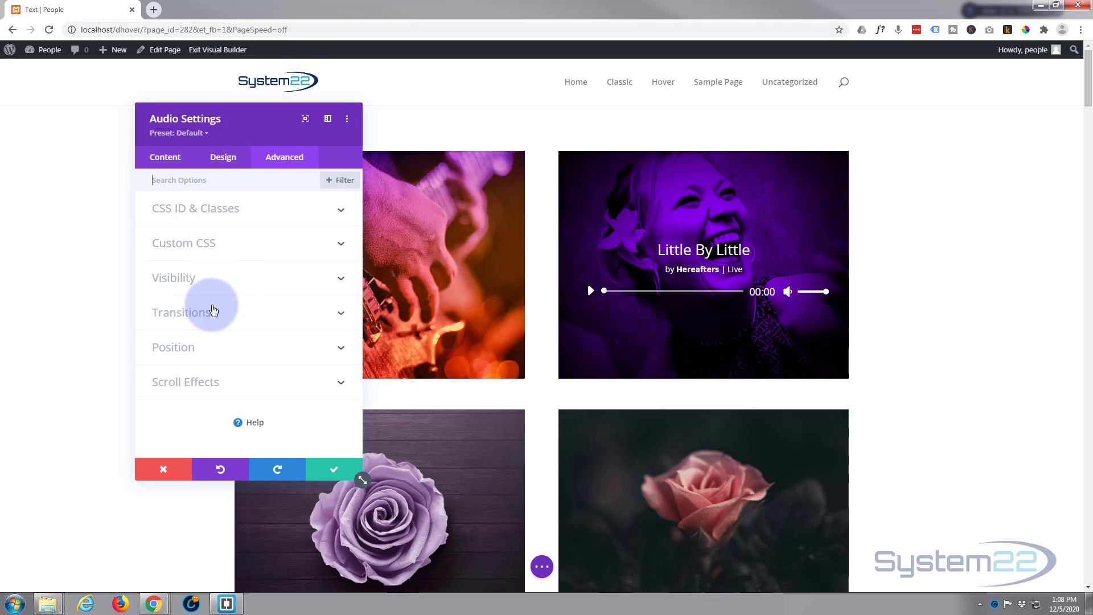
pyautogui.click(258, 316)
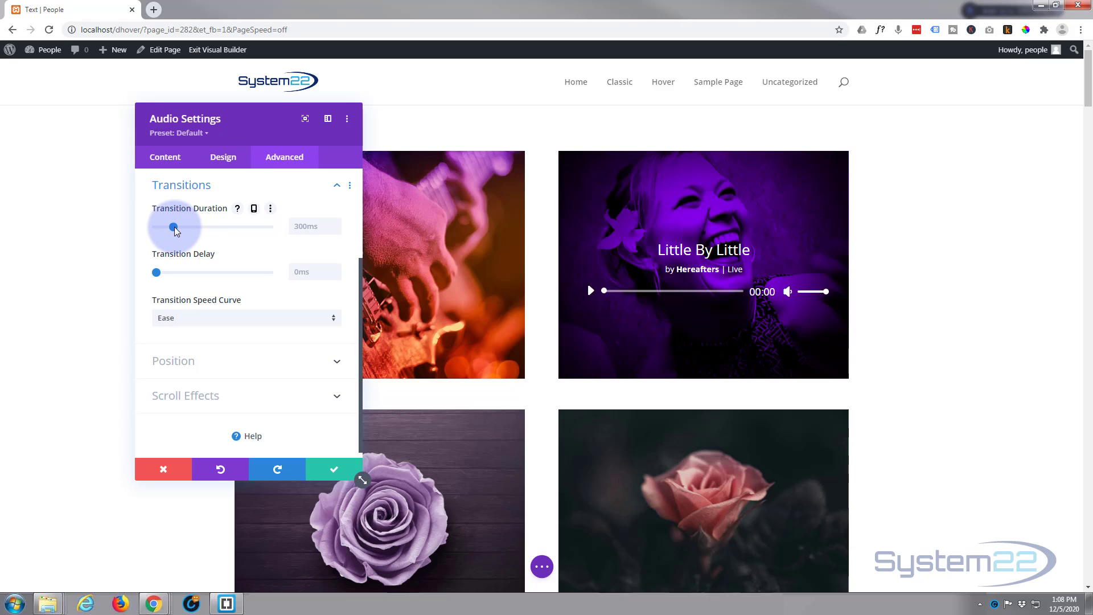
pyautogui.moveTo(175, 227); pyautogui.dragTo(199, 230)
pyautogui.click(298, 226)
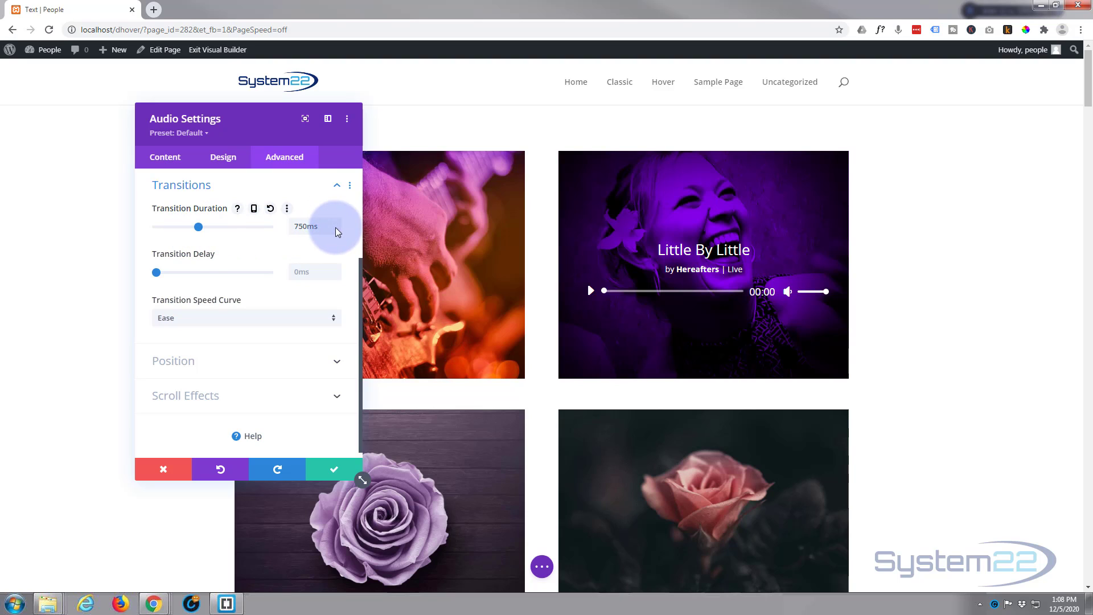
pyautogui.click(336, 230)
pyautogui.click(336, 223)
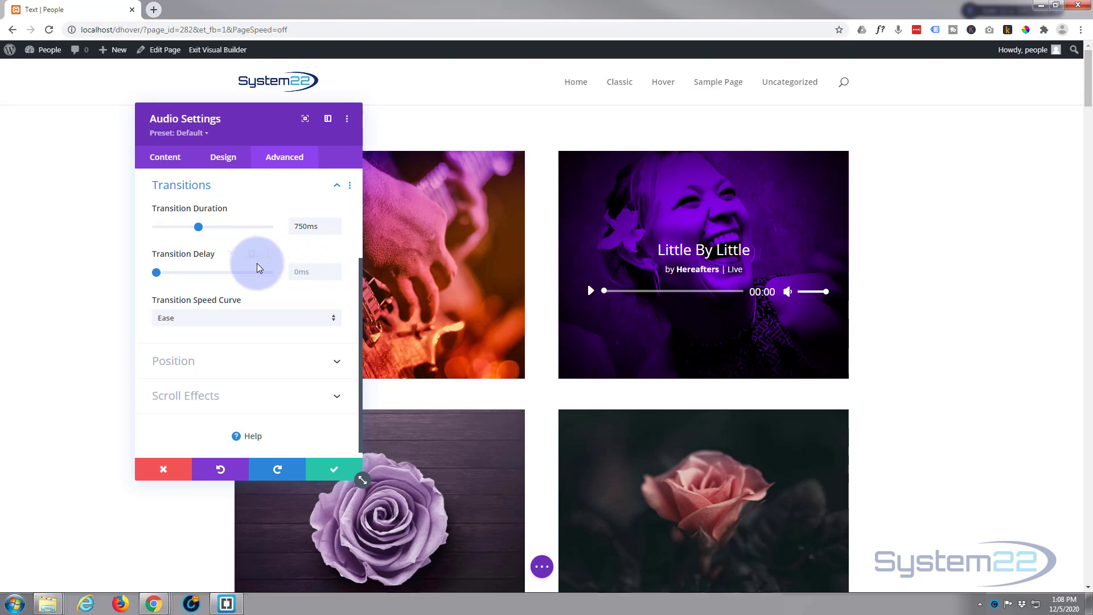
# Step: Set the audio module's transition speed curve to Ease-In-Out and save the module settings
pyautogui.scroll(-1, 268, 289)
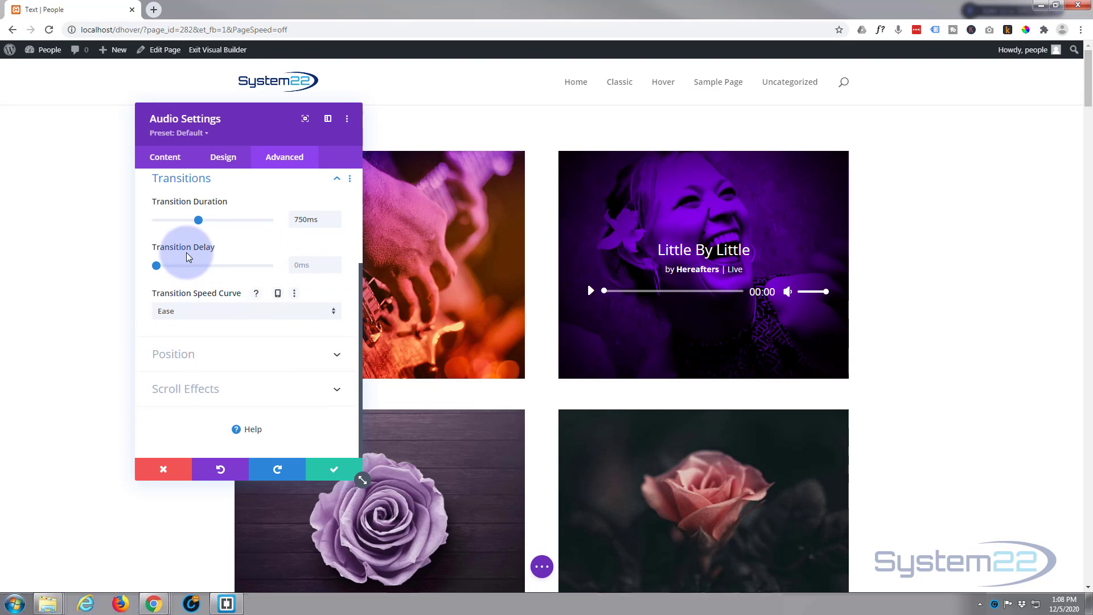
pyautogui.click(246, 312)
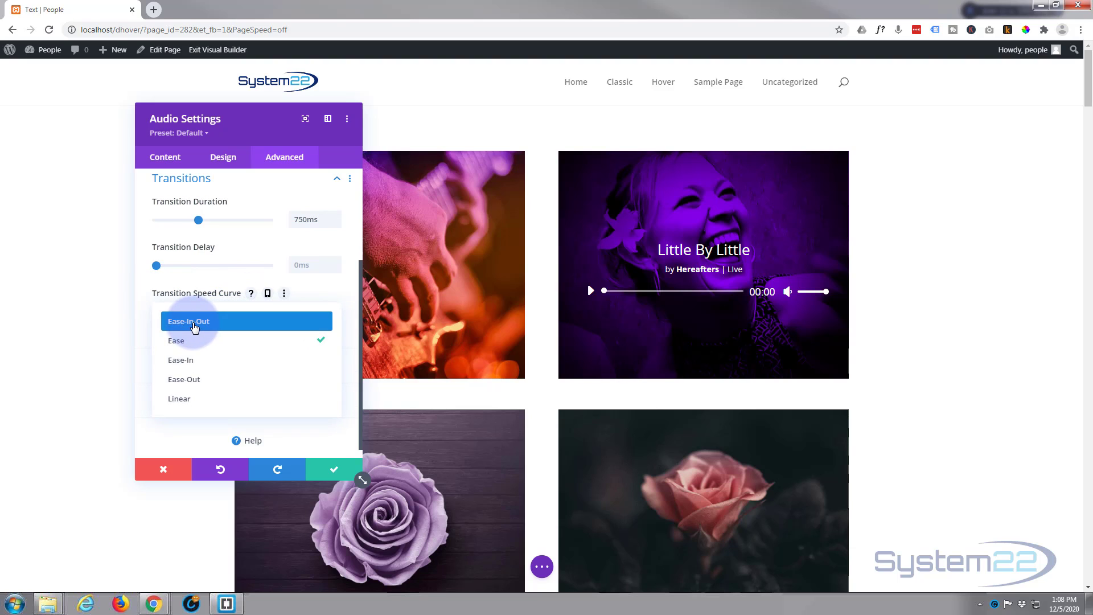
pyautogui.click(194, 326)
pyautogui.click(213, 315)
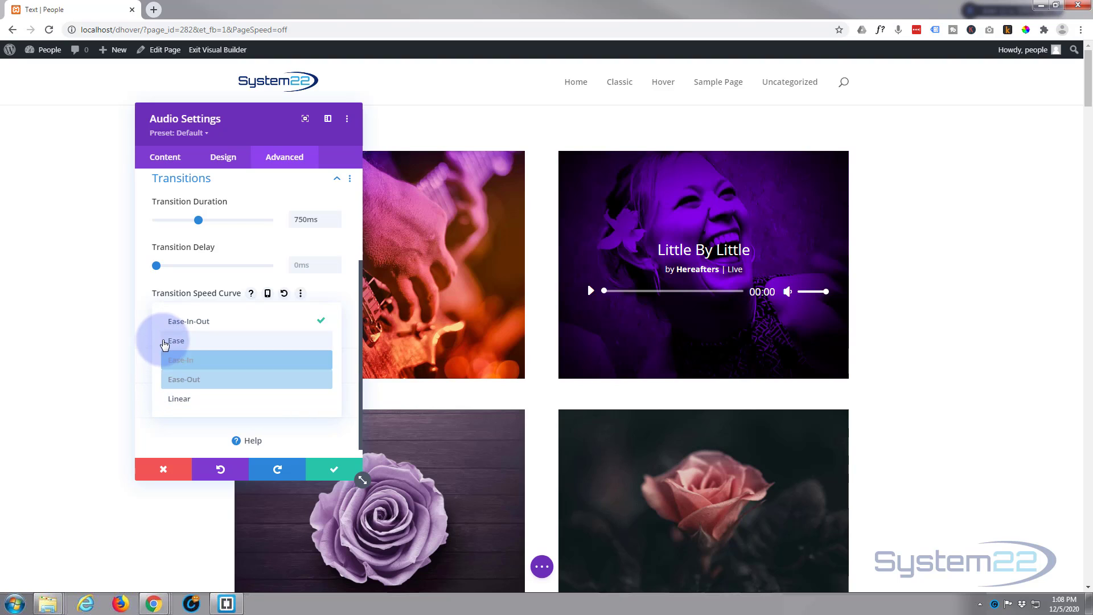
pyautogui.click(146, 277)
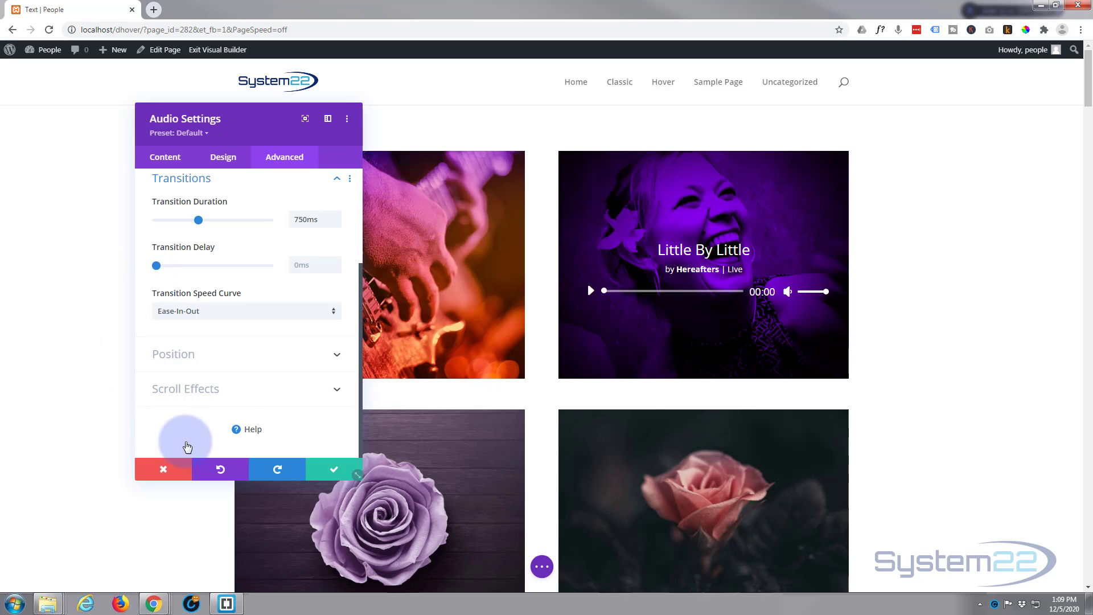
pyautogui.click(330, 471)
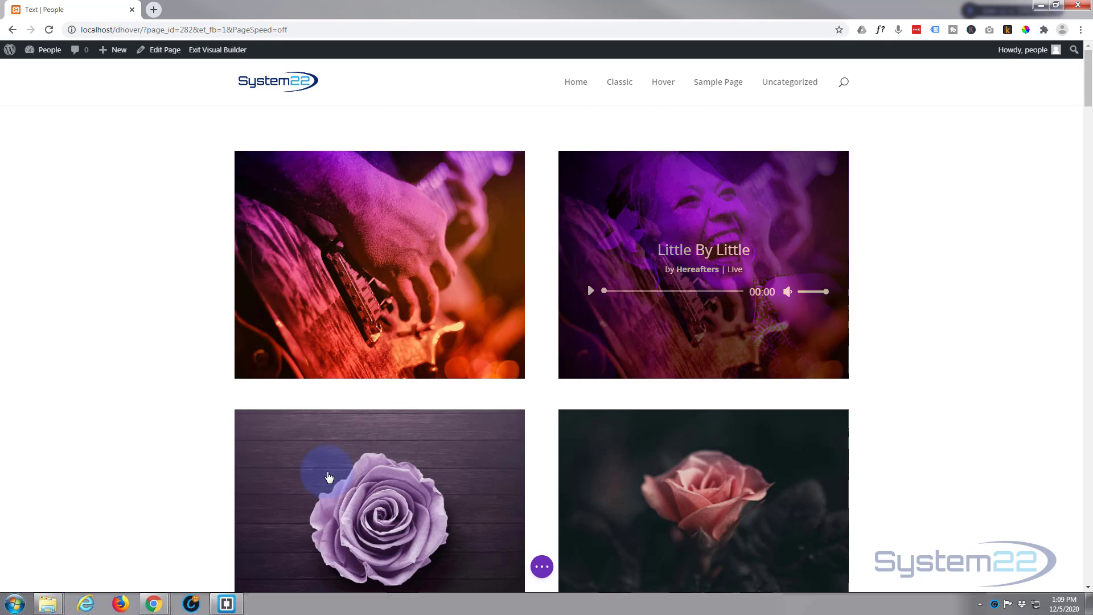
# Step: Save the page as a draft and exit the Visual Builder
pyautogui.click(543, 568)
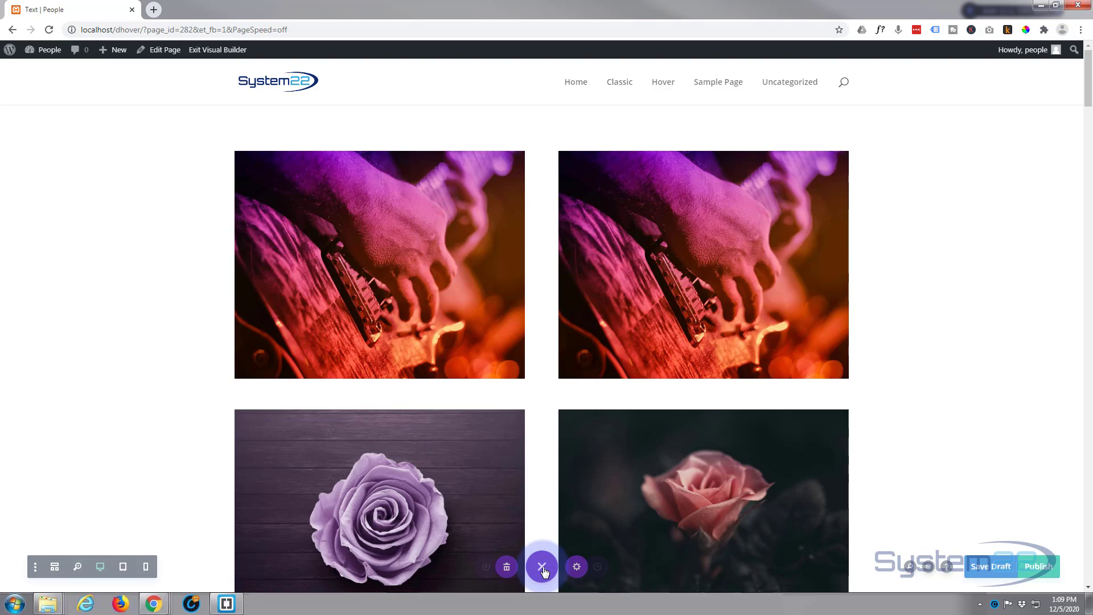
pyautogui.click(1002, 571)
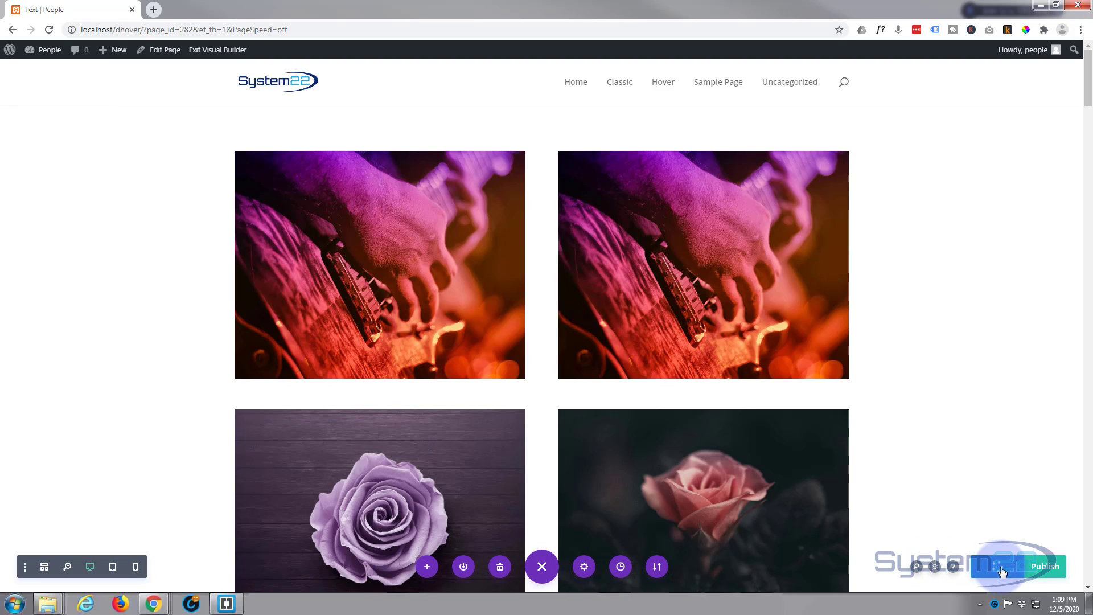
pyautogui.click(206, 50)
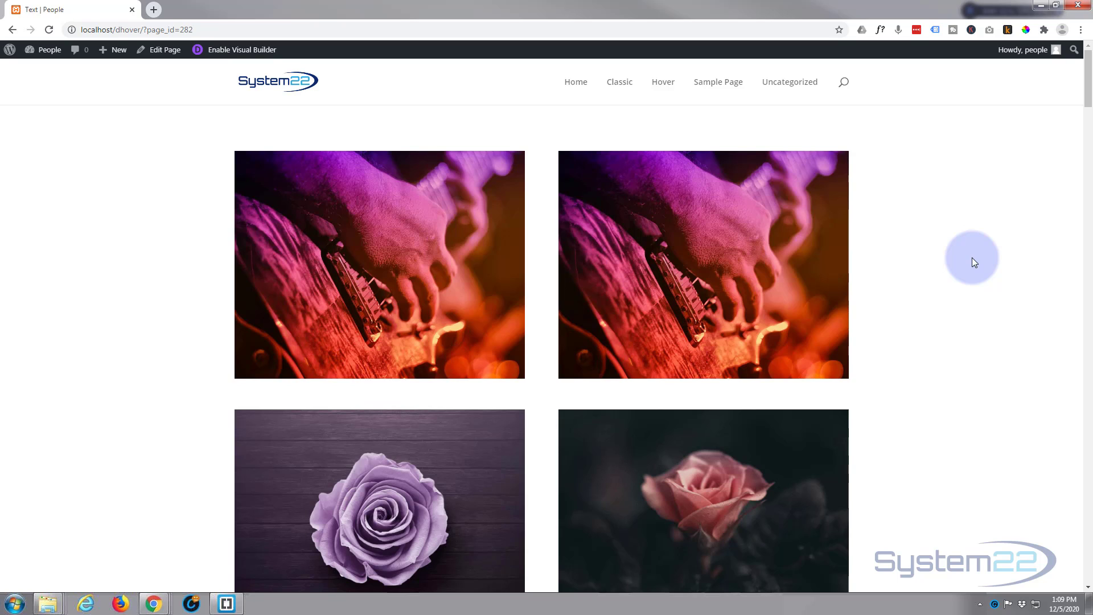
# Step: Test the audio module's hover reveal on the front-end page by playing and pausing its track
pyautogui.moveTo(814, 268)
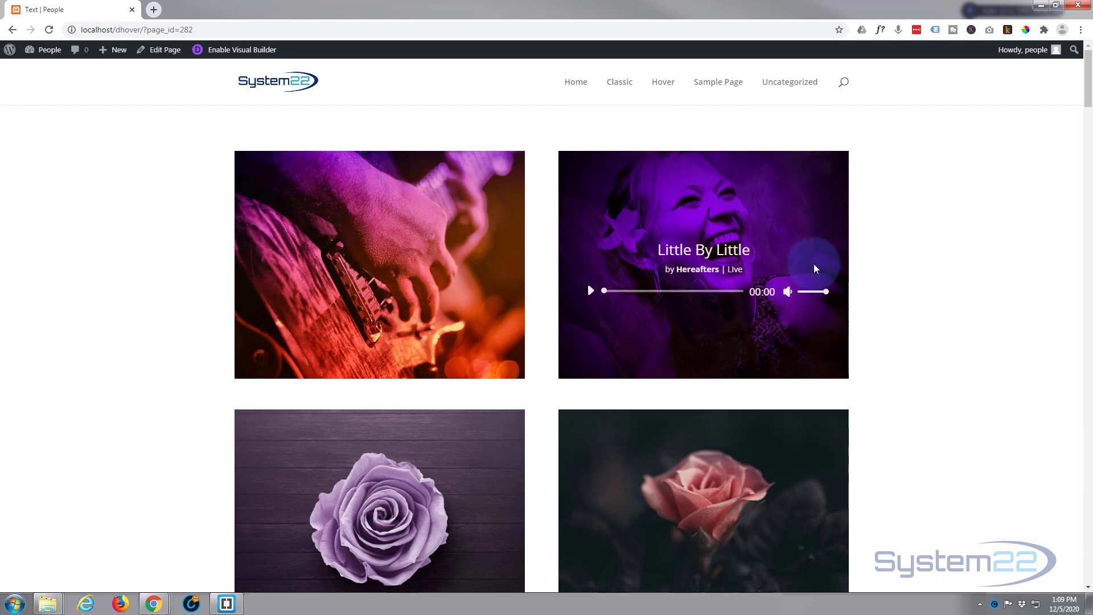
pyautogui.click(591, 292)
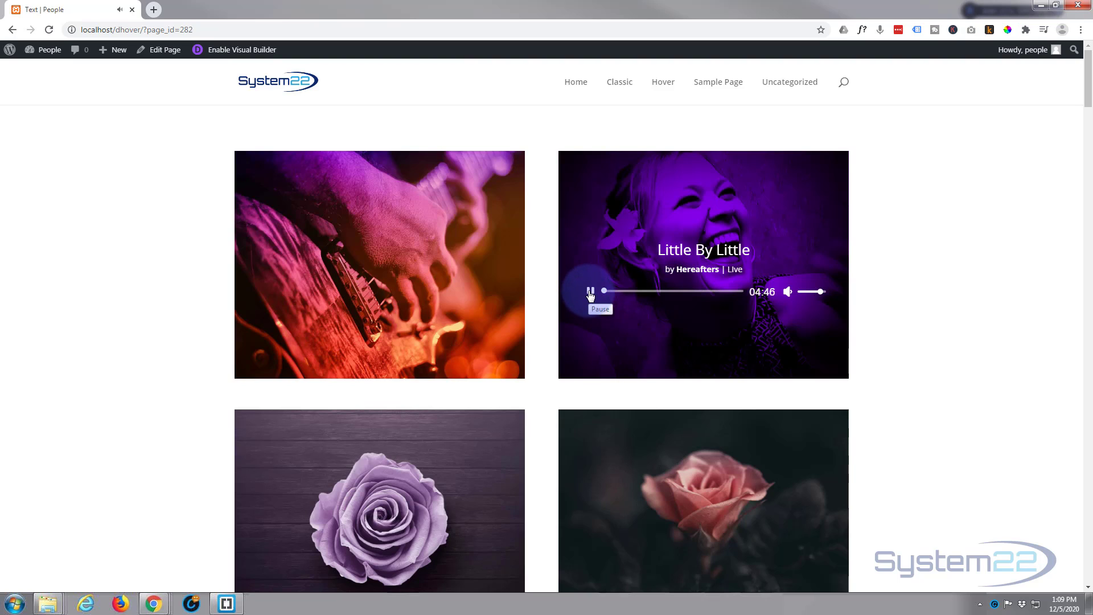
pyautogui.click(591, 292)
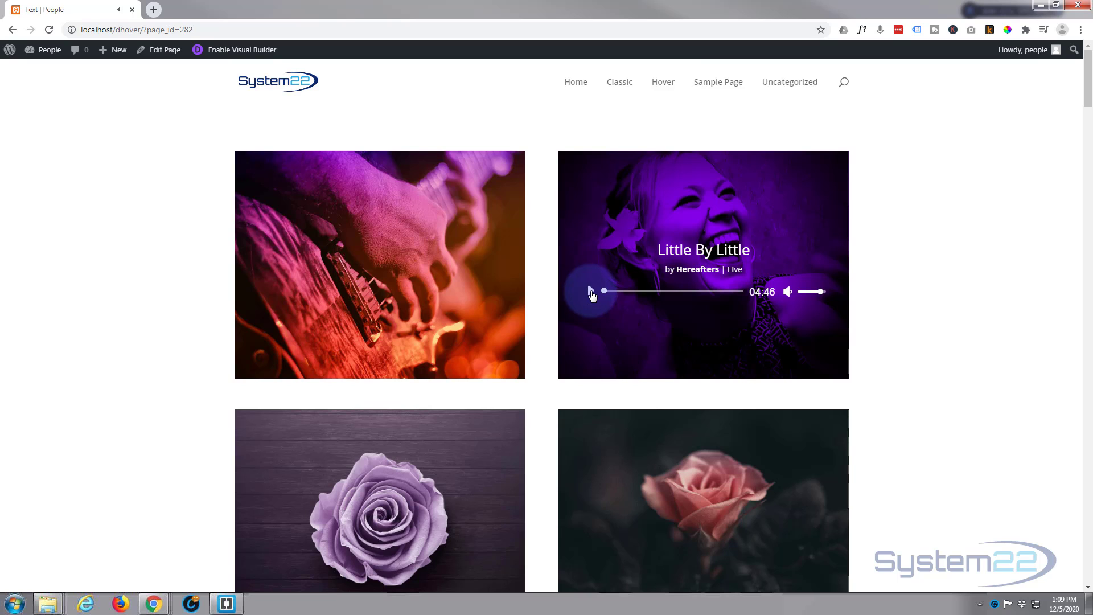